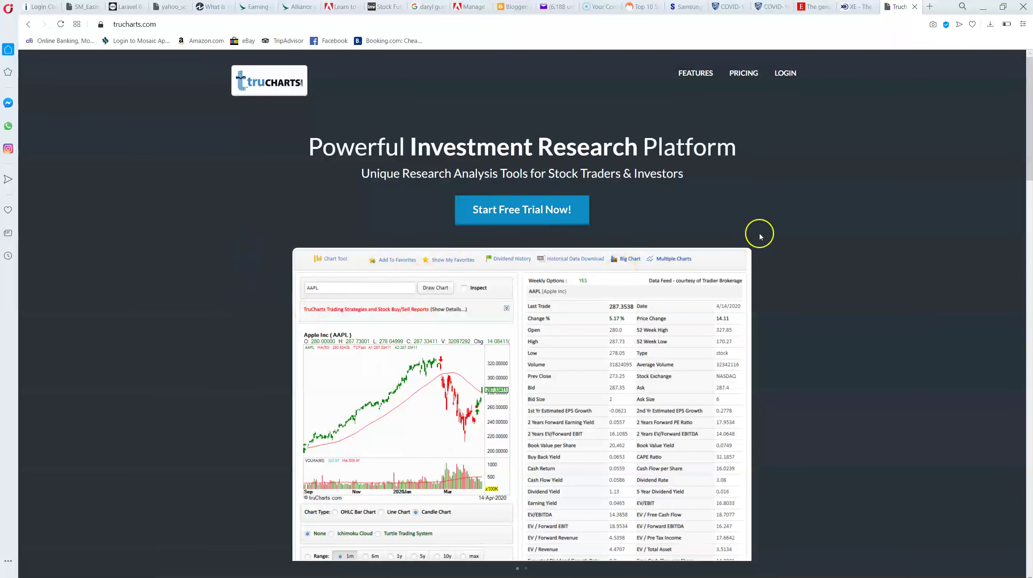
Open the Facebook (FB) stock chart page and browse its chart, indicators and fundamentals
{"action": "scroll", "coordinate": [806, 115], "scroll_direction": "down", "scroll_amount": 1}
{"action": "scroll", "coordinate": [807, 115], "scroll_direction": "down", "scroll_amount": 10}
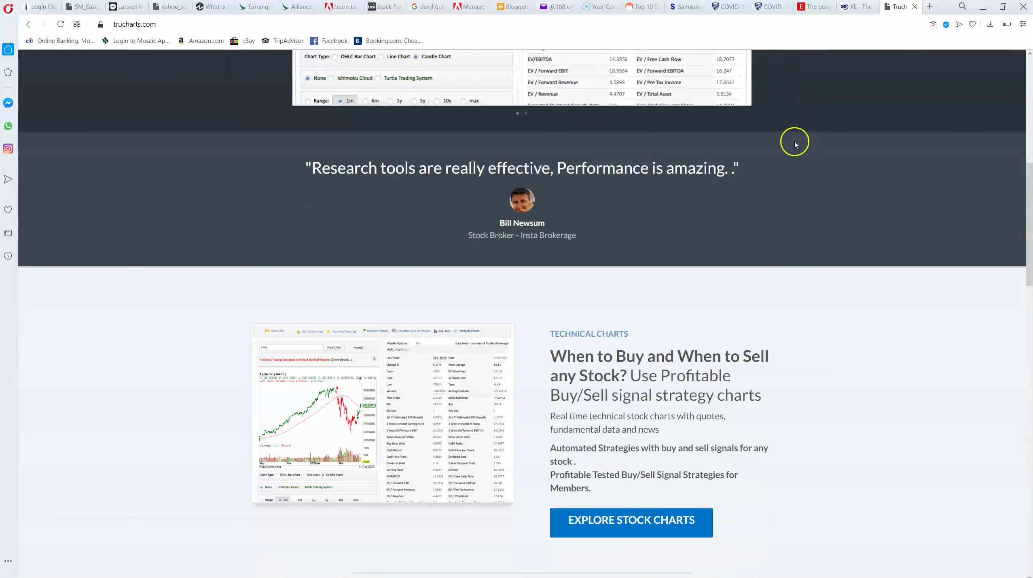
{"action": "scroll", "coordinate": [803, 150], "scroll_direction": "down", "scroll_amount": 6}
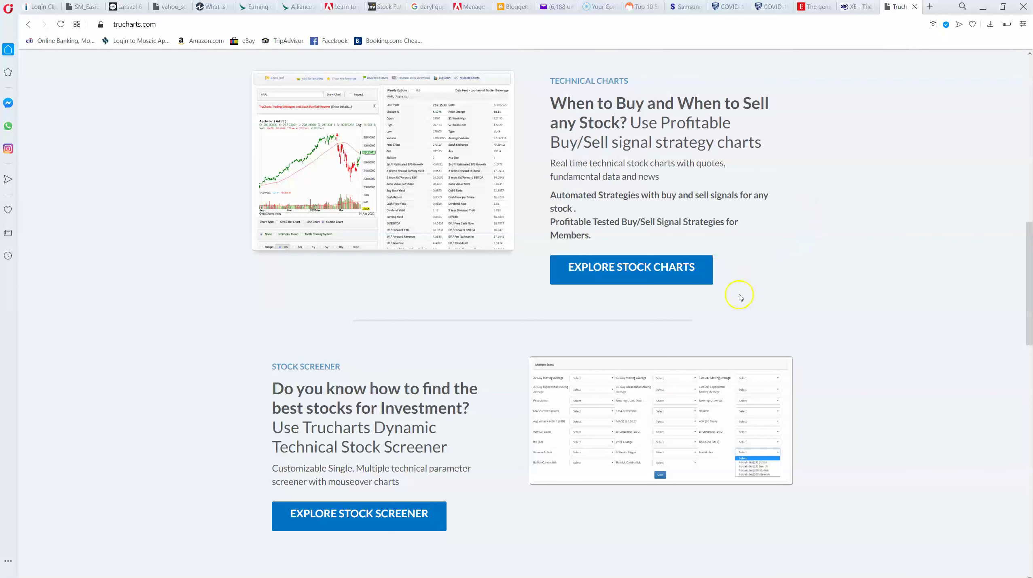
{"action": "left_click", "coordinate": [644, 265]}
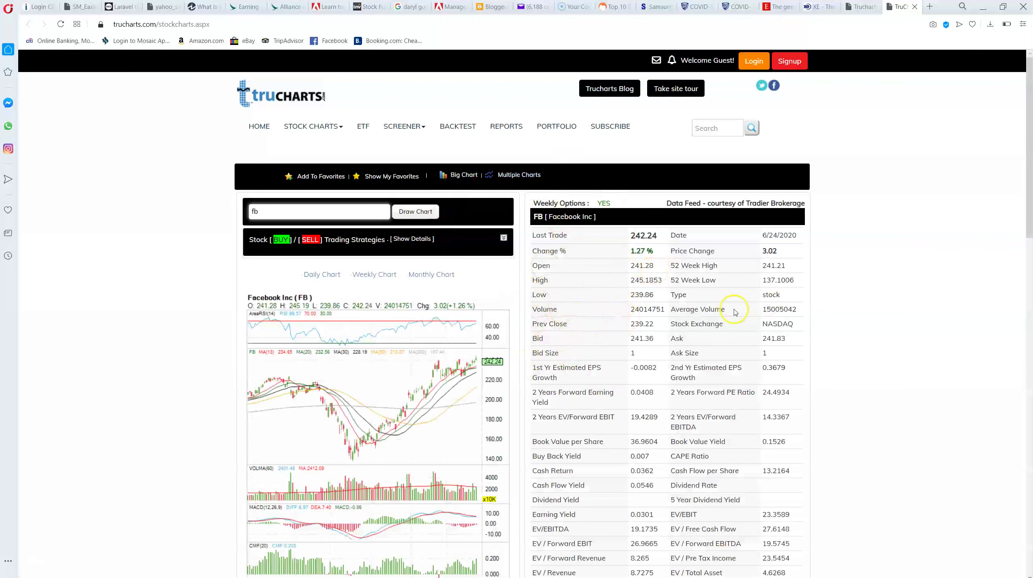
{"action": "scroll", "coordinate": [852, 277], "scroll_direction": "down", "scroll_amount": 3}
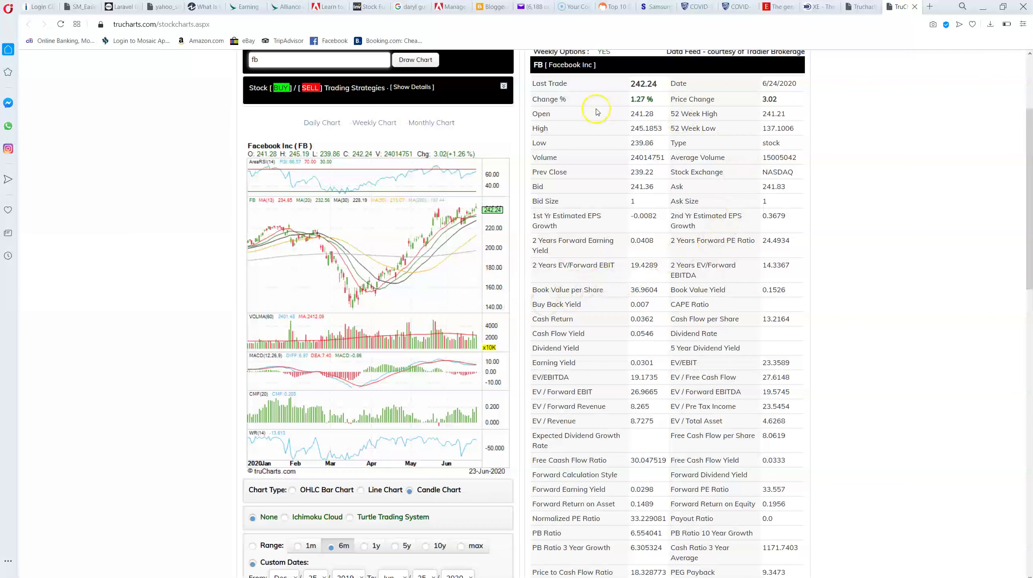
{"action": "scroll", "coordinate": [724, 378], "scroll_direction": "down", "scroll_amount": 4}
{"action": "scroll", "coordinate": [732, 376], "scroll_direction": "down", "scroll_amount": 5}
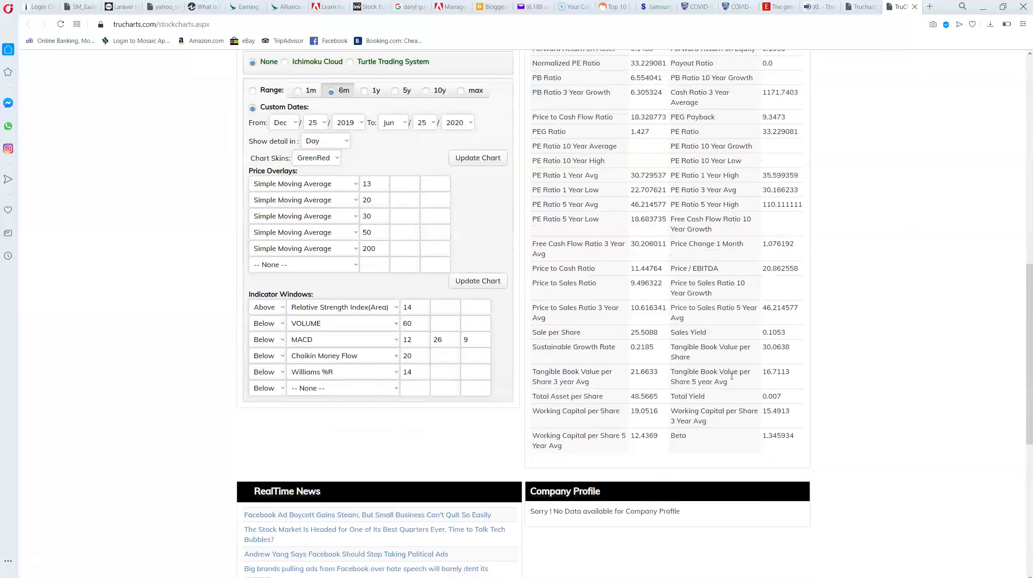
{"action": "scroll", "coordinate": [732, 376], "scroll_direction": "up", "scroll_amount": 11}
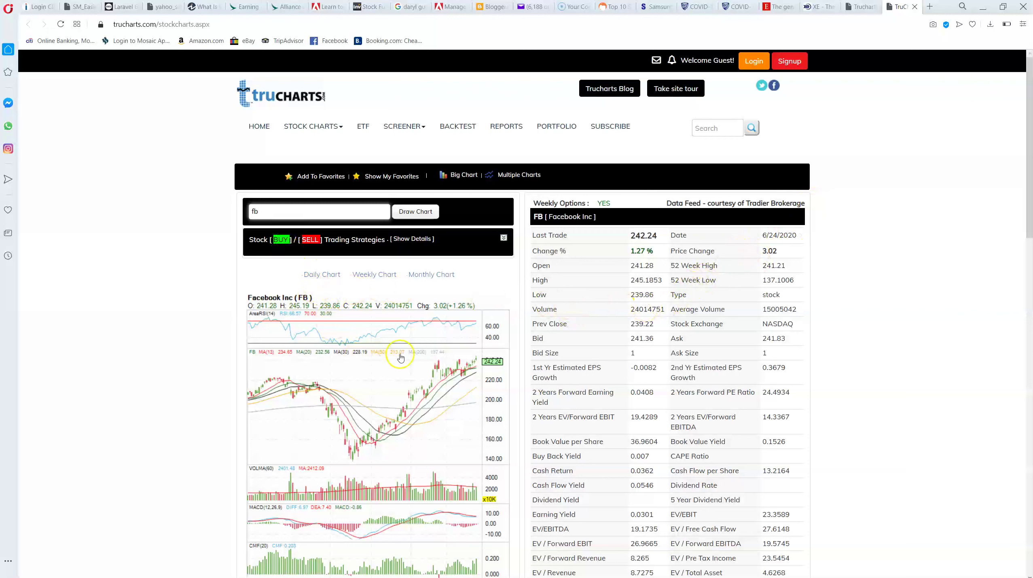
Load the DIA, then SPOT, then SHOP tickers in the symbol box
{"action": "double_click", "coordinate": [273, 215]}
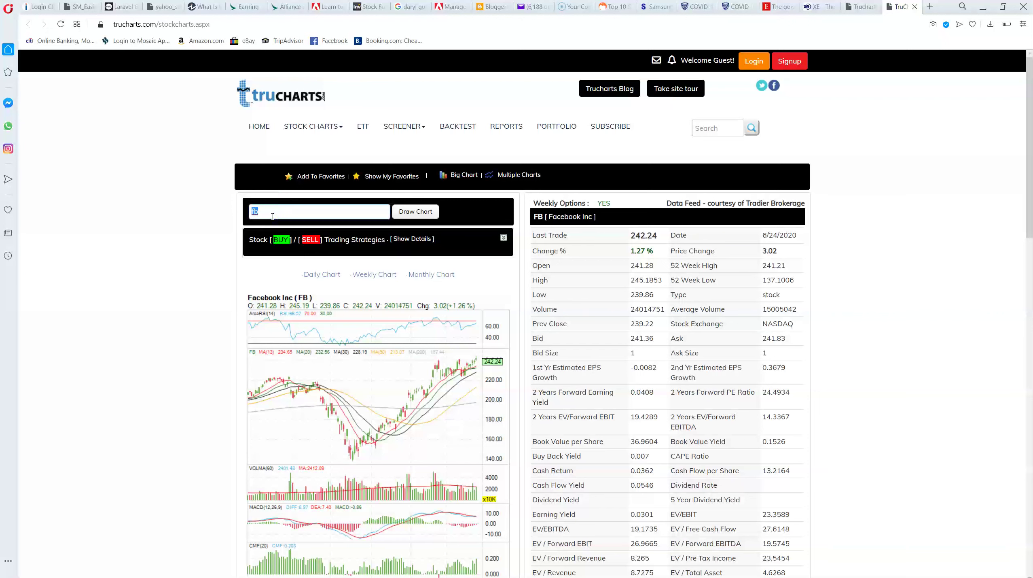
{"action": "type", "text": "dia"}
{"action": "key", "text": "Return"}
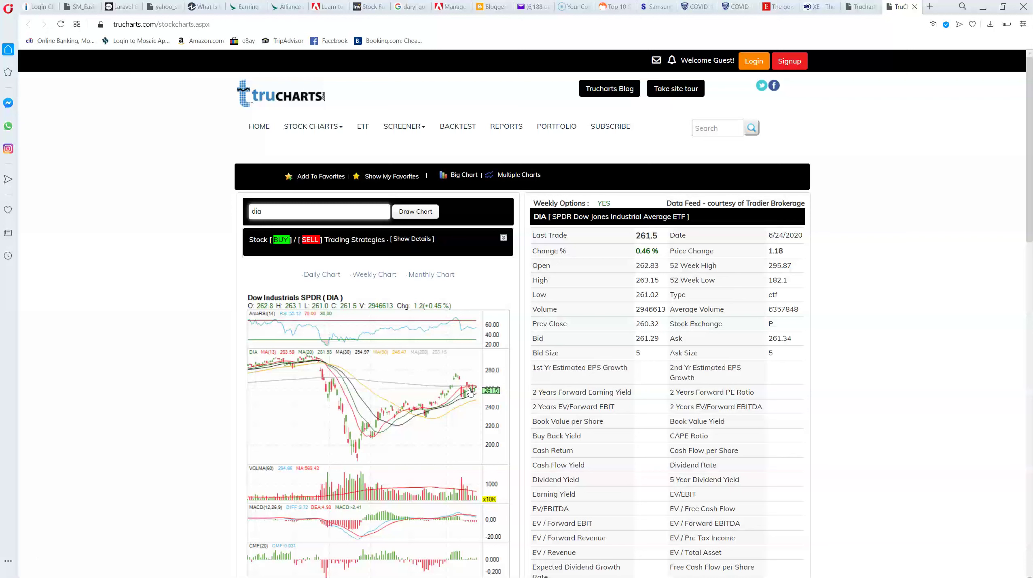
{"action": "double_click", "coordinate": [285, 214]}
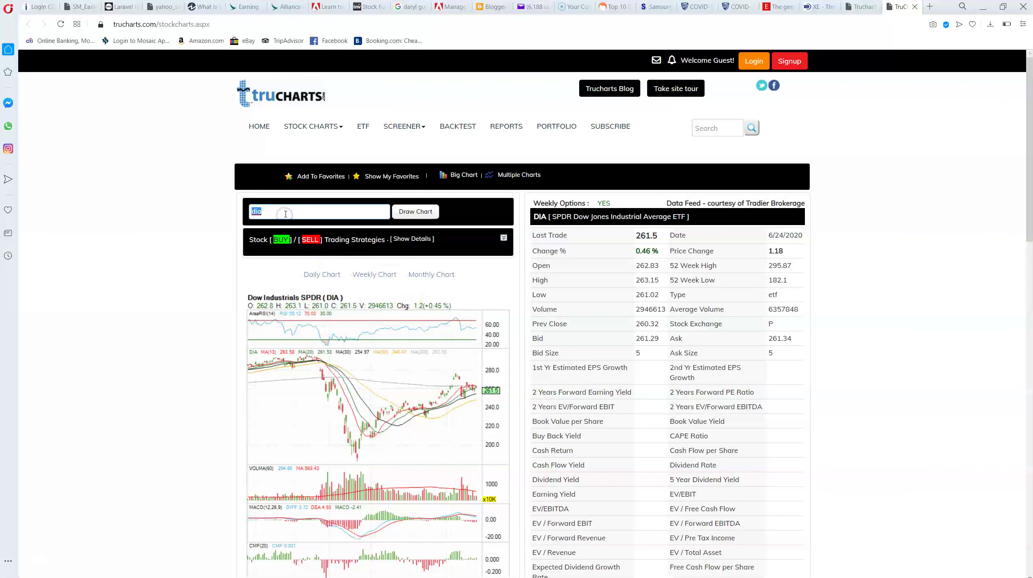
{"action": "type", "text": "spot"}
{"action": "key", "text": "Return"}
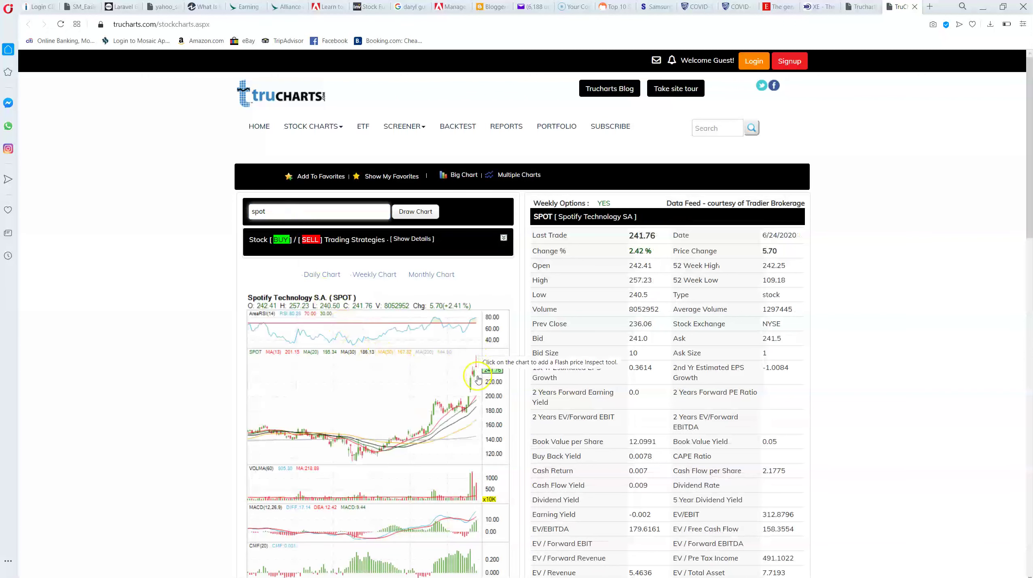
{"action": "double_click", "coordinate": [294, 213]}
{"action": "type", "text": "shop"}
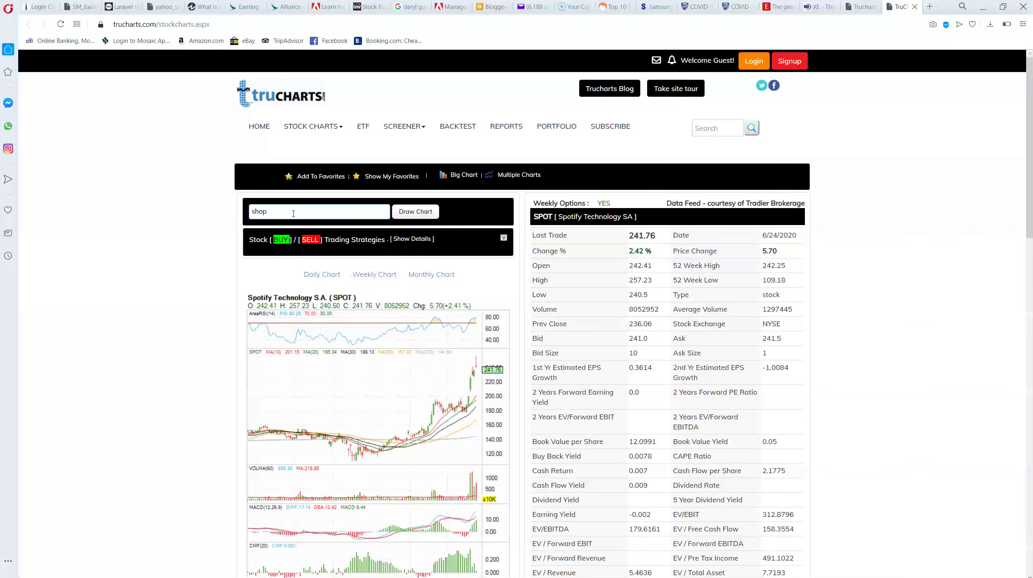
{"action": "key", "text": "Return"}
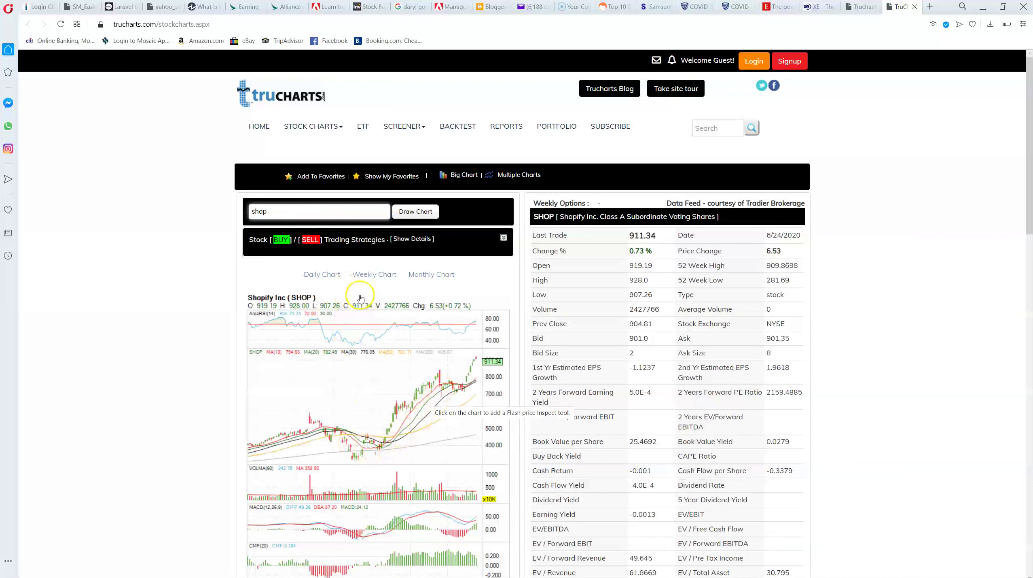
Apply the TC Fast Trade Strategy signals and load the Adobe (ADBE) chart
{"action": "left_click", "coordinate": [341, 245]}
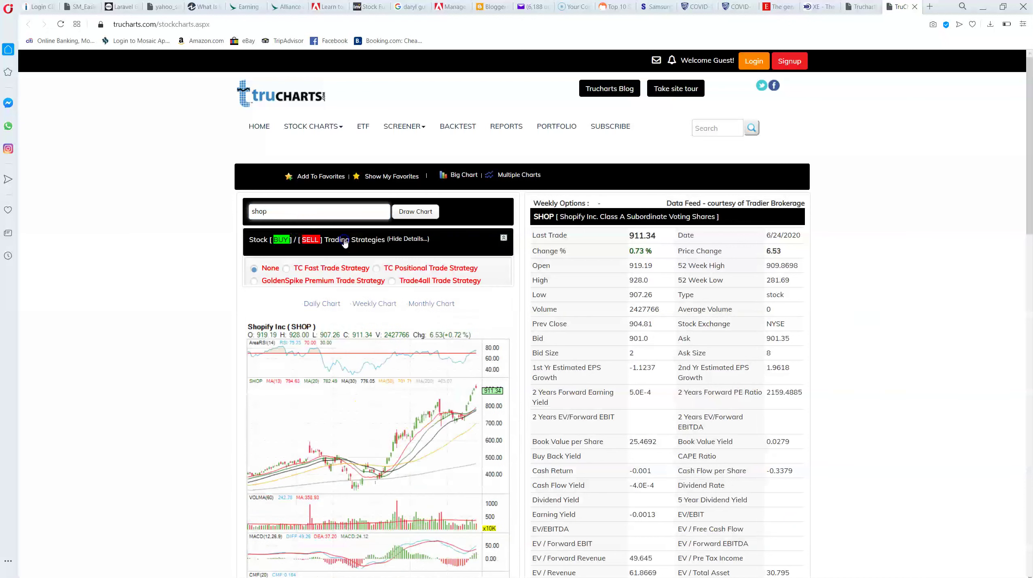
{"action": "left_click", "coordinate": [288, 270]}
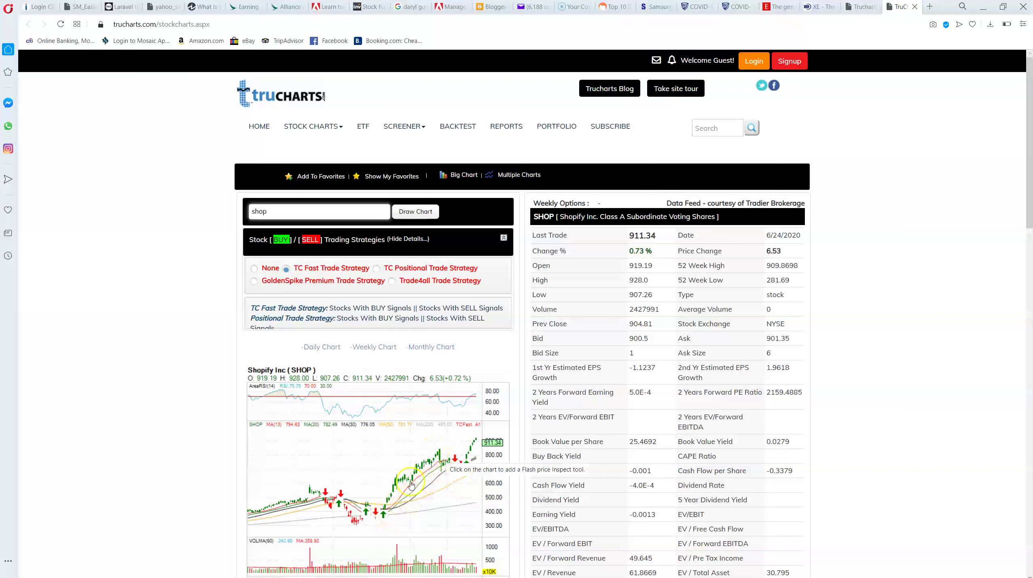
{"action": "double_click", "coordinate": [280, 219]}
{"action": "type", "text": "adbe"}
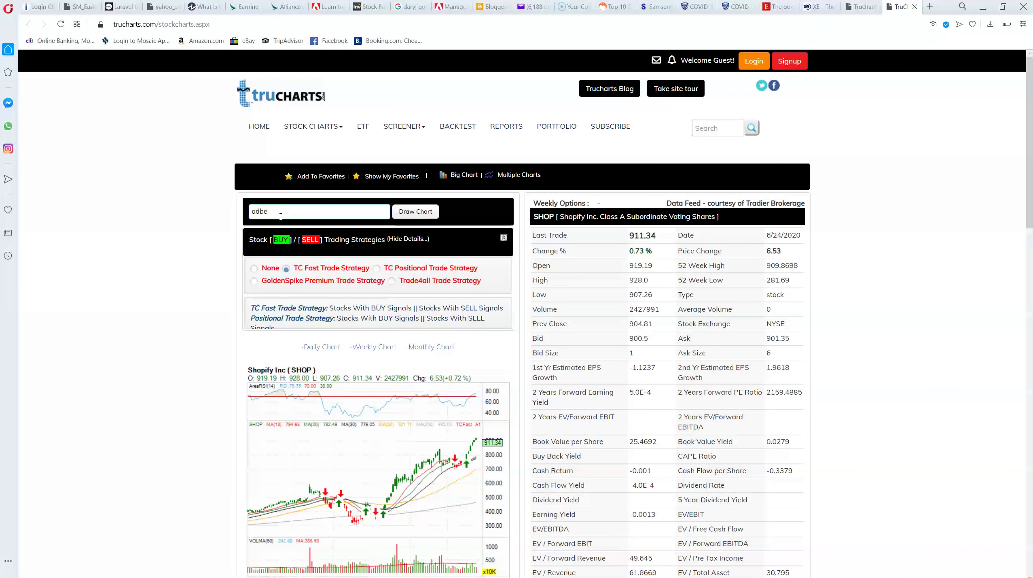
{"action": "key", "text": "Return"}
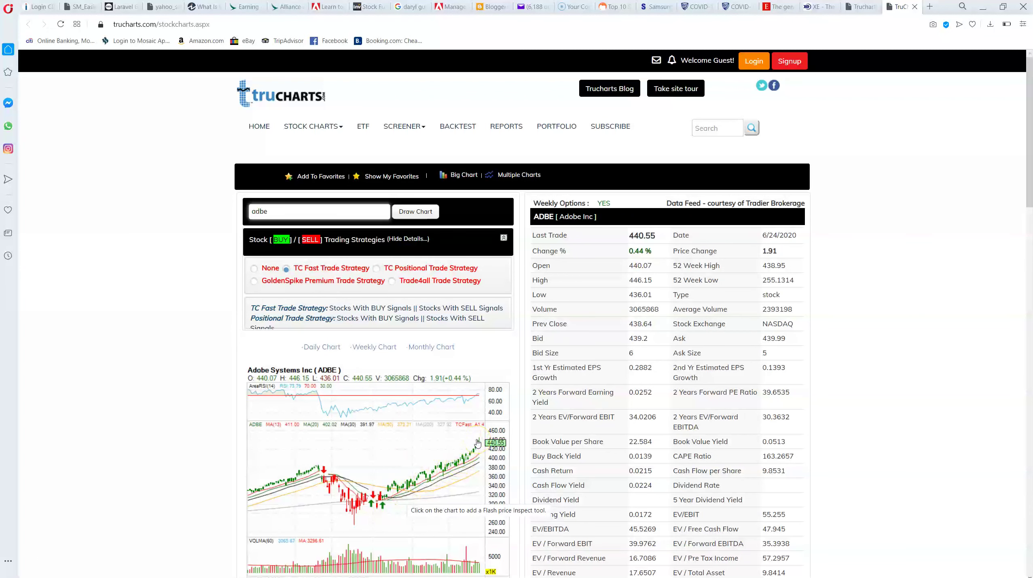
Switch to the Apple (AAPL) chart and review its signals and data
{"action": "double_click", "coordinate": [276, 214]}
{"action": "type", "text": "aapl"}
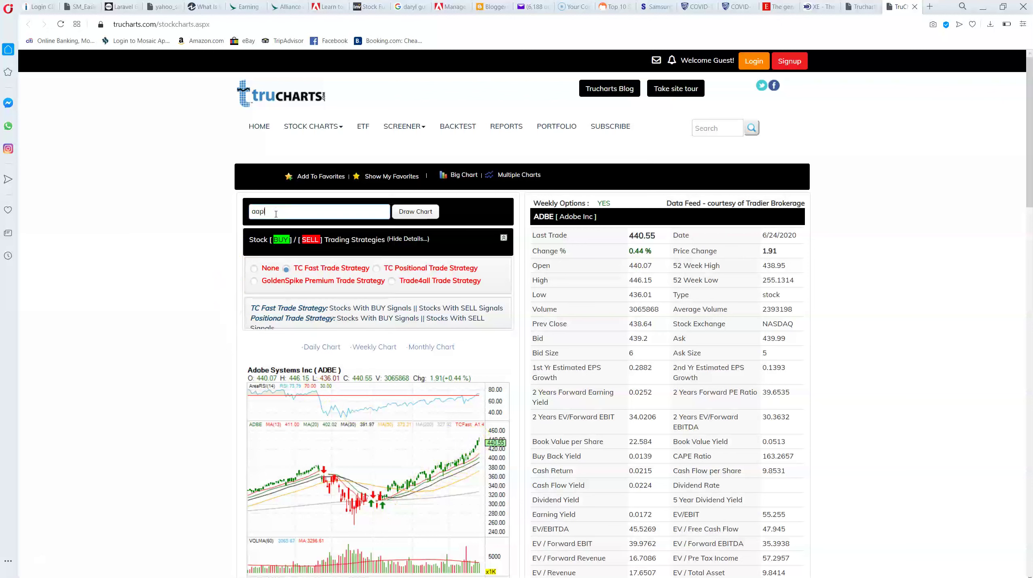
{"action": "key", "text": "Return"}
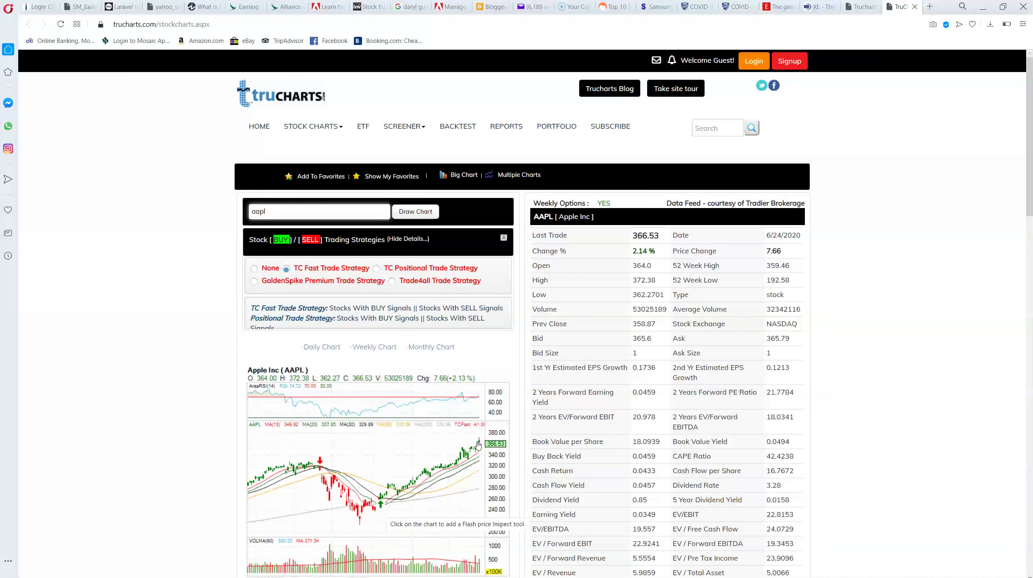
{"action": "left_click", "coordinate": [406, 483]}
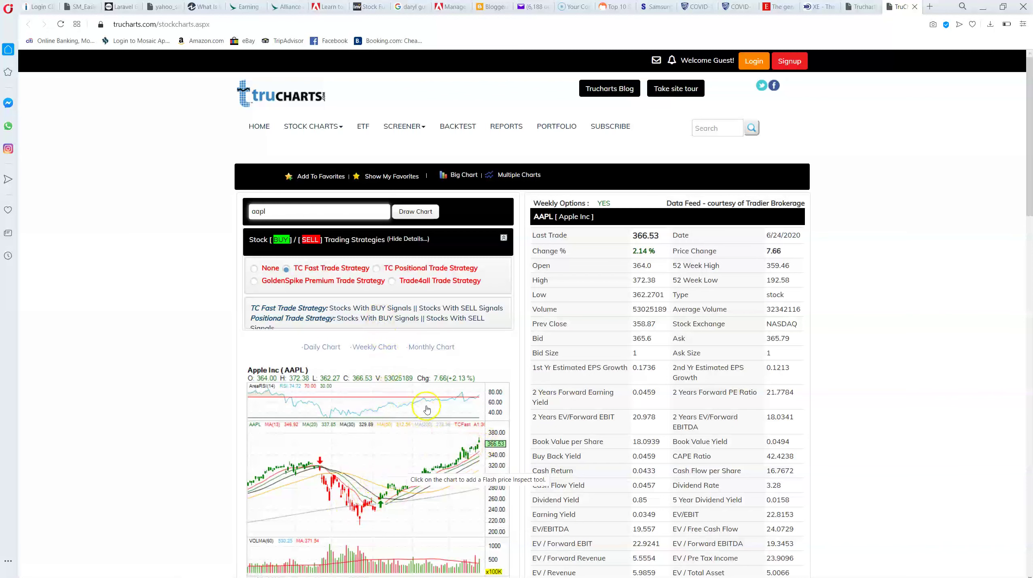
{"action": "scroll", "coordinate": [428, 408], "scroll_direction": "down", "scroll_amount": 3}
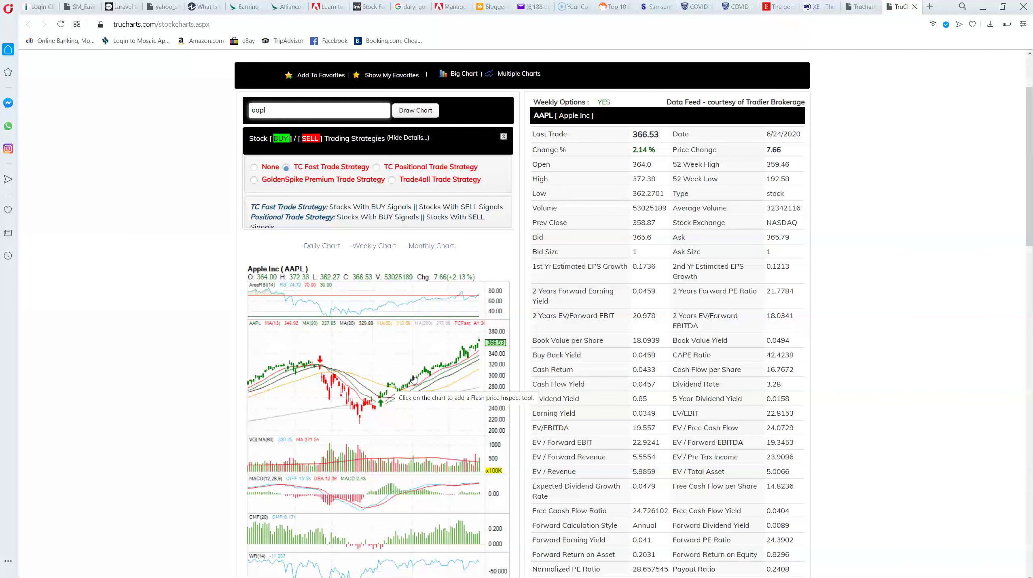
Load the Invesco QQQ Trust (QQQ) chart from the symbol box
{"action": "scroll", "coordinate": [374, 311], "scroll_direction": "up", "scroll_amount": 3}
{"action": "left_click", "coordinate": [268, 212]}
{"action": "type", "text": "qqq"}
{"action": "key", "text": "Return"}
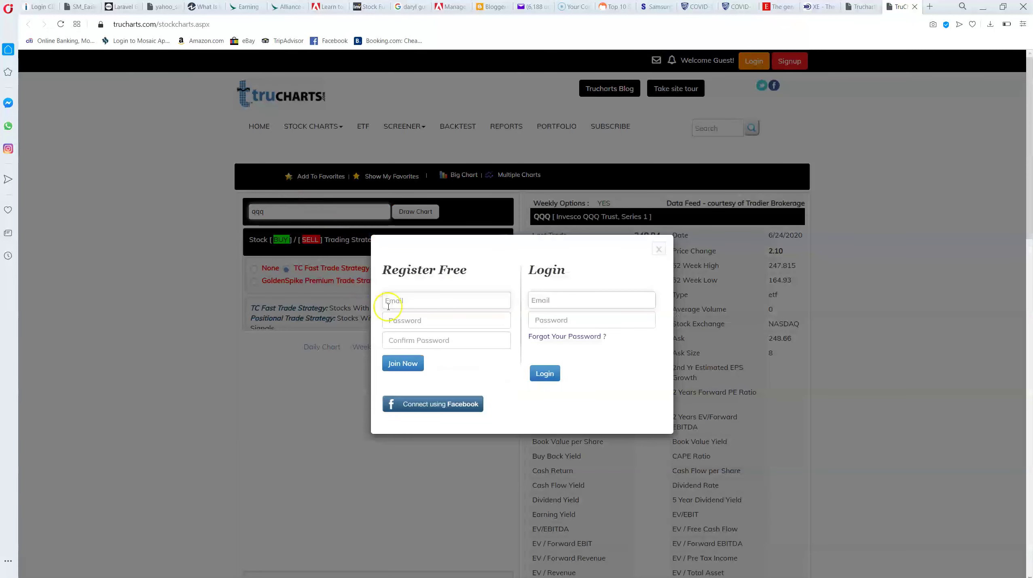
Log in with the account email and password in the Login popup
{"action": "left_click", "coordinate": [534, 299]}
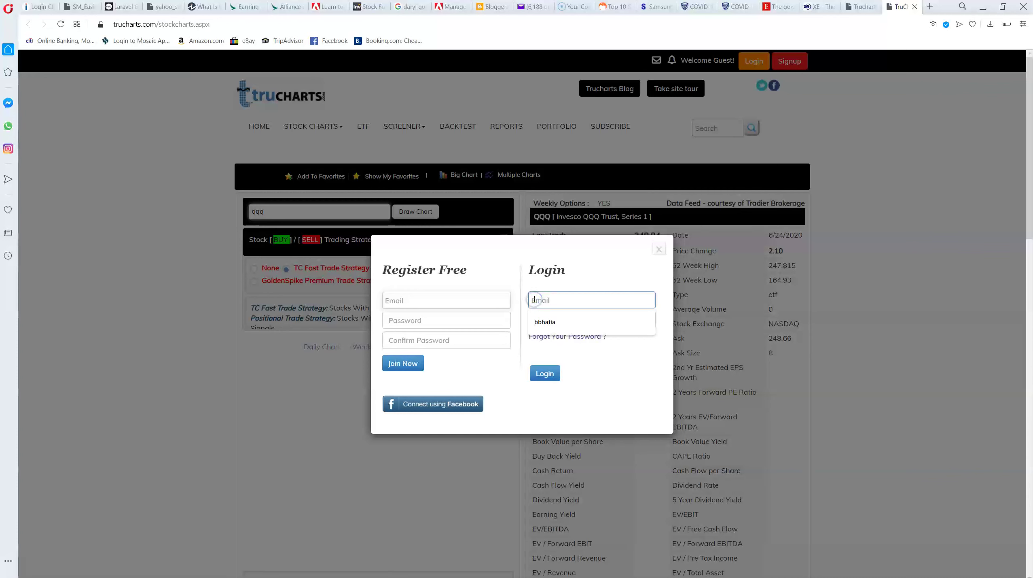
{"action": "key", "text": "Tab"}
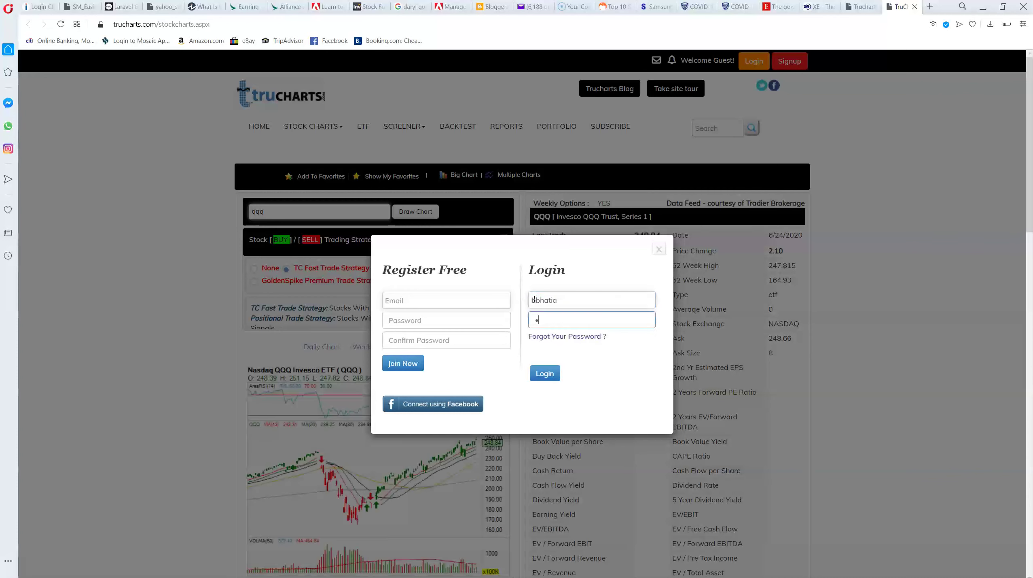
{"action": "key", "text": "Return"}
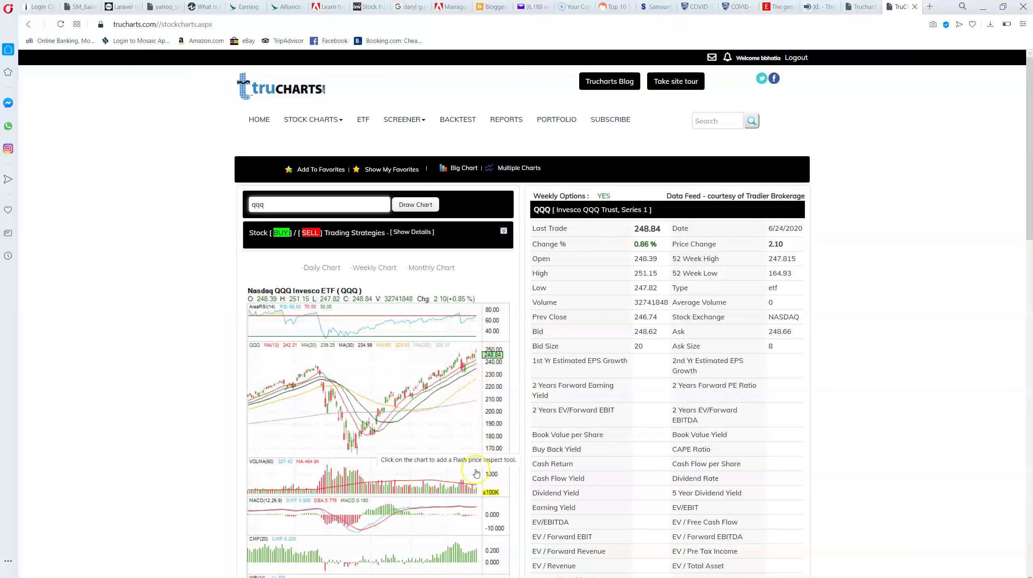
Look over the QQQ page and show the trading strategy choices
{"action": "scroll", "coordinate": [489, 506], "scroll_direction": "down", "scroll_amount": 1}
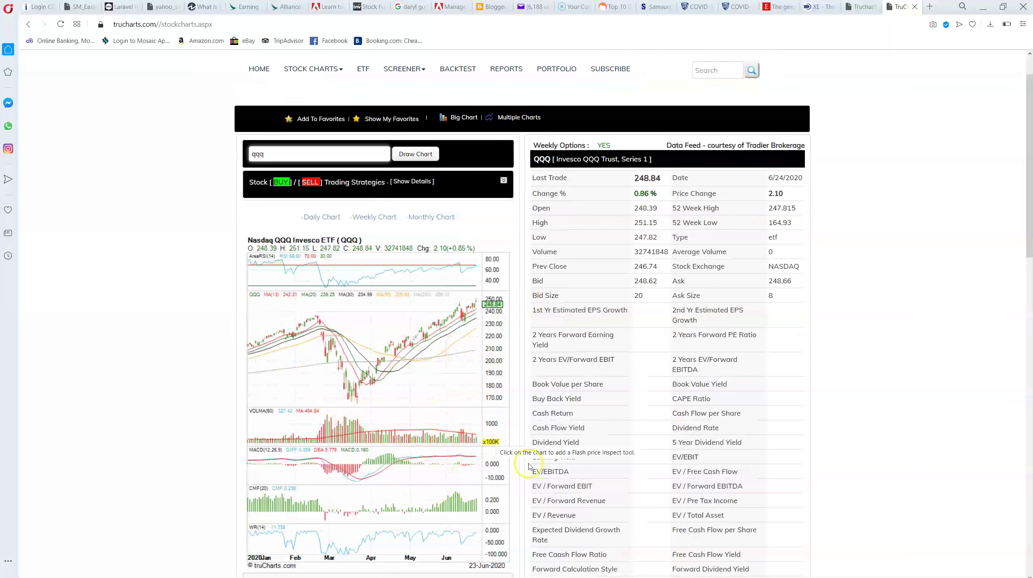
{"action": "scroll", "coordinate": [466, 465], "scroll_direction": "down", "scroll_amount": 1}
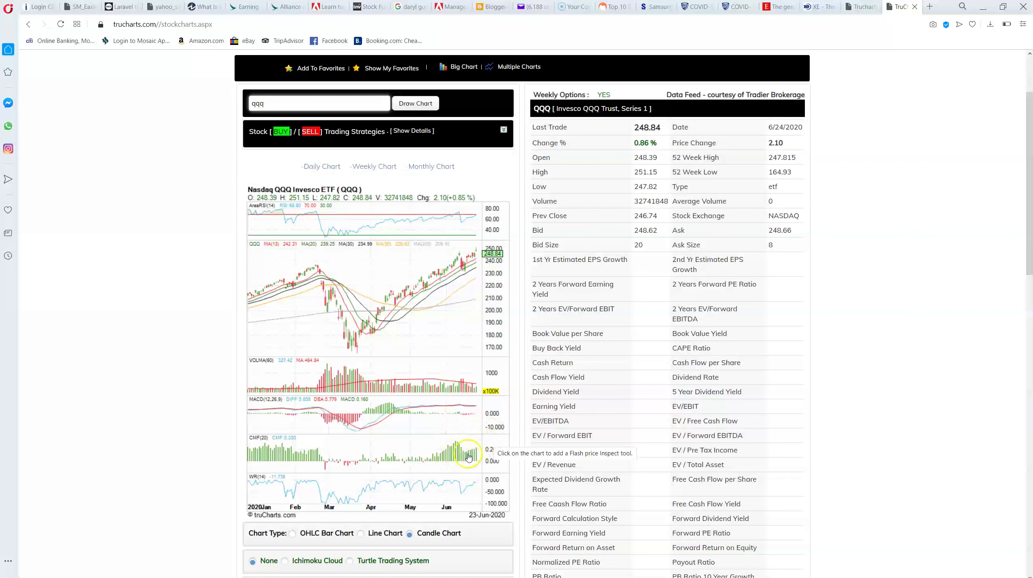
{"action": "scroll", "coordinate": [465, 463], "scroll_direction": "up", "scroll_amount": 1}
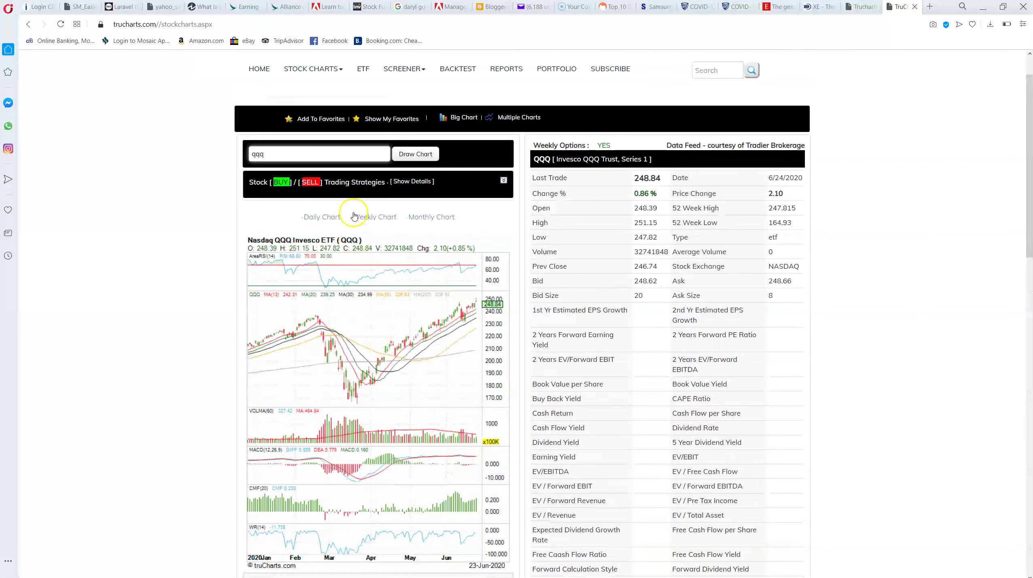
{"action": "left_click", "coordinate": [347, 181]}
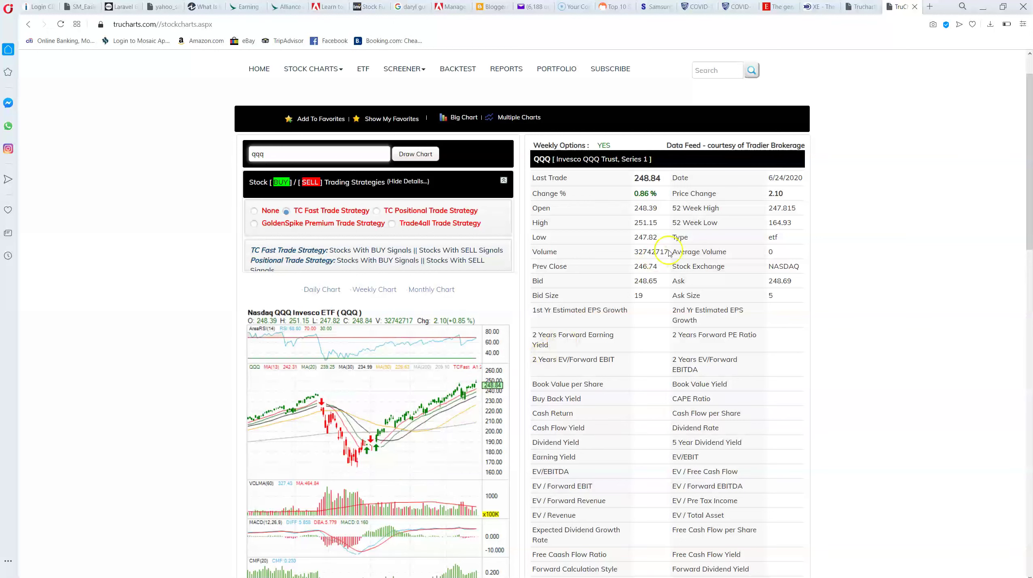
{"action": "scroll", "coordinate": [772, 380], "scroll_direction": "down", "scroll_amount": 4}
{"action": "scroll", "coordinate": [768, 394], "scroll_direction": "up", "scroll_amount": 6}
Replace QQQ with JPM to load JPMorgan Chase's chart
{"action": "left_click", "coordinate": [305, 206]}
{"action": "type", "text": "jpm"}
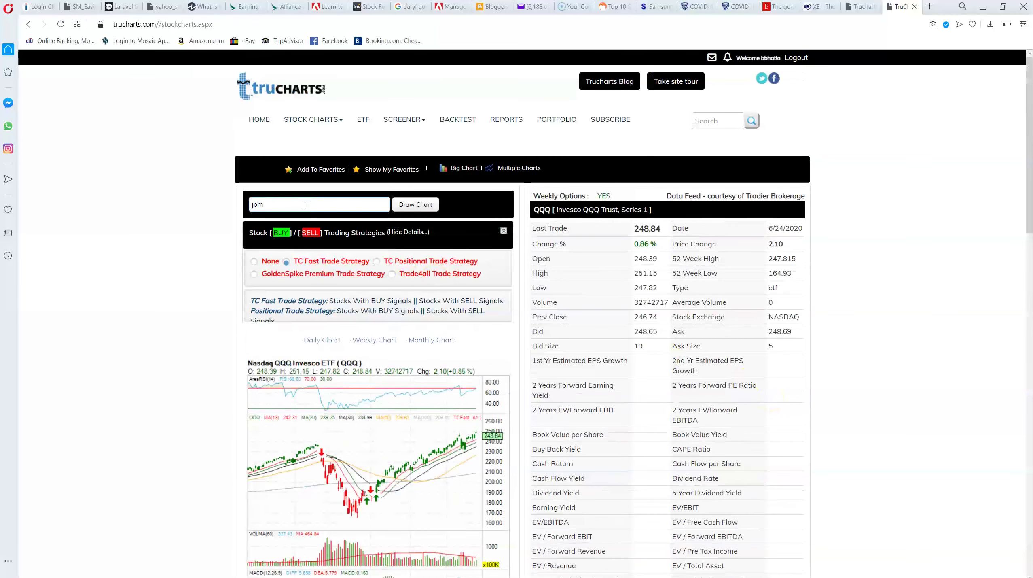
{"action": "key", "text": "Return"}
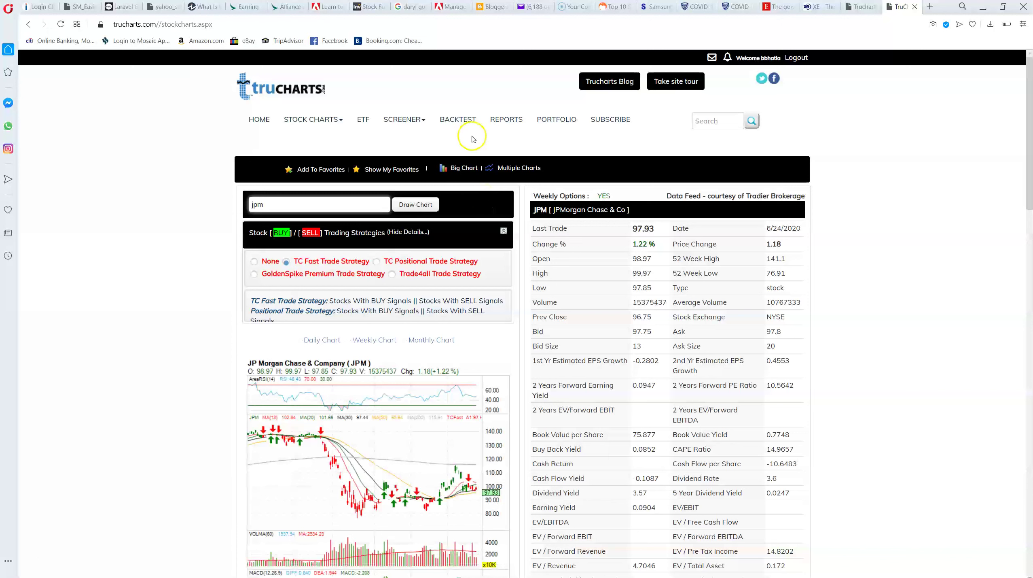
Go to SCREENER > SINGLE DYNAMIC SCANS
{"action": "left_click", "coordinate": [419, 128]}
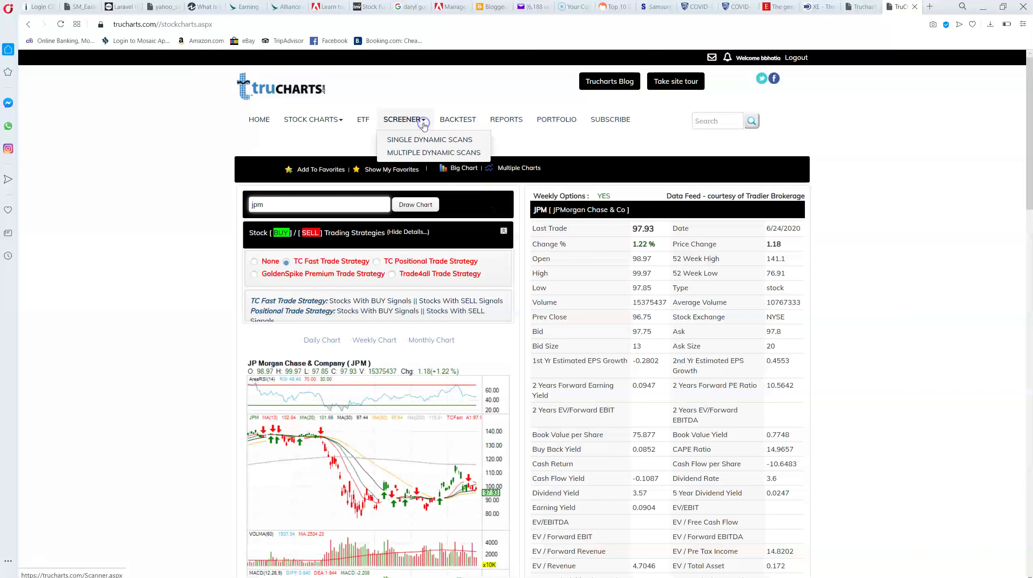
{"action": "left_click", "coordinate": [423, 141]}
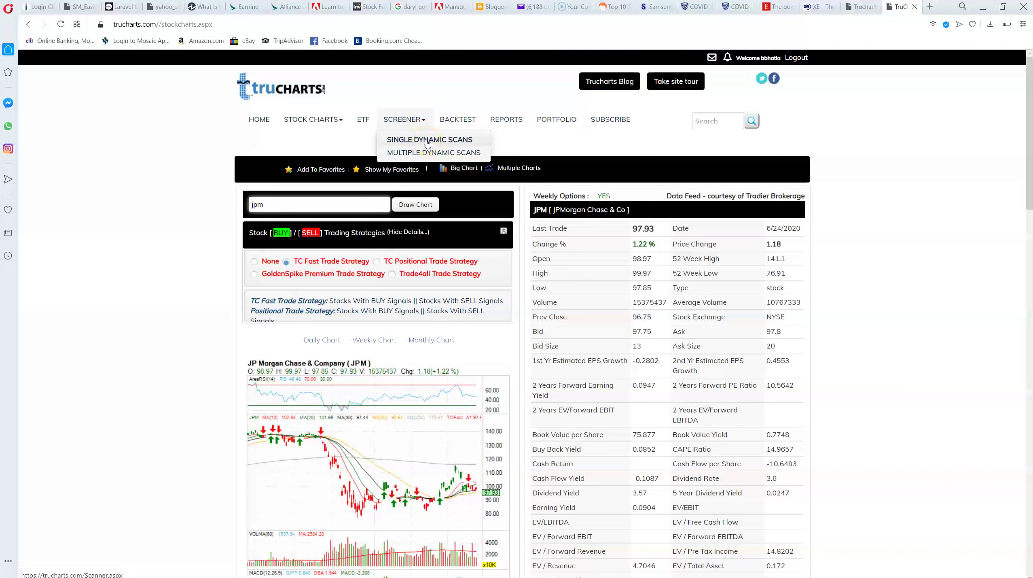
{"action": "left_click", "coordinate": [426, 140]}
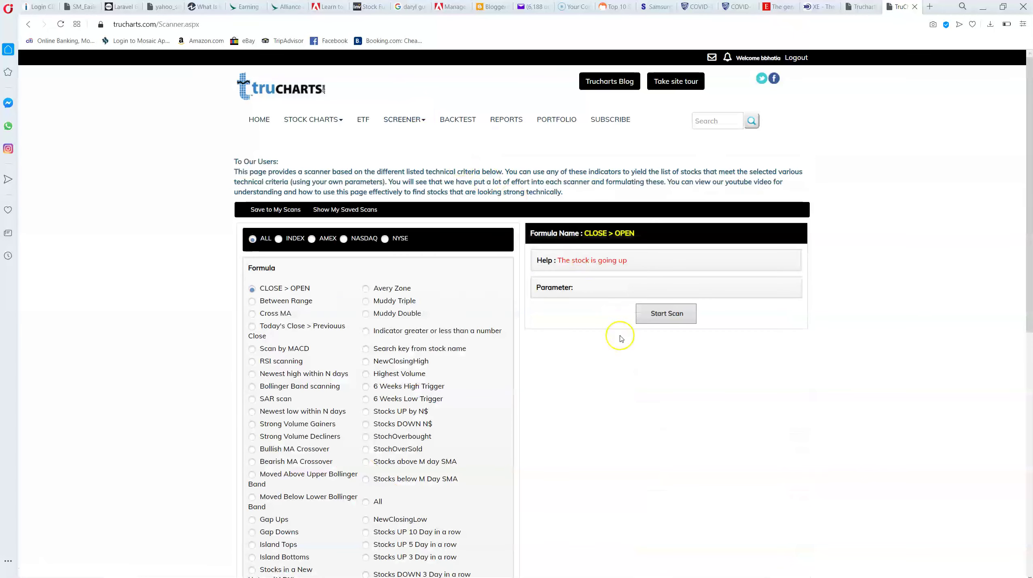
Scroll through the Formula list of available scans, starting with CLOSE > OPEN
{"action": "scroll", "coordinate": [620, 348], "scroll_direction": "down", "scroll_amount": 1}
{"action": "scroll", "coordinate": [621, 348], "scroll_direction": "down", "scroll_amount": 2}
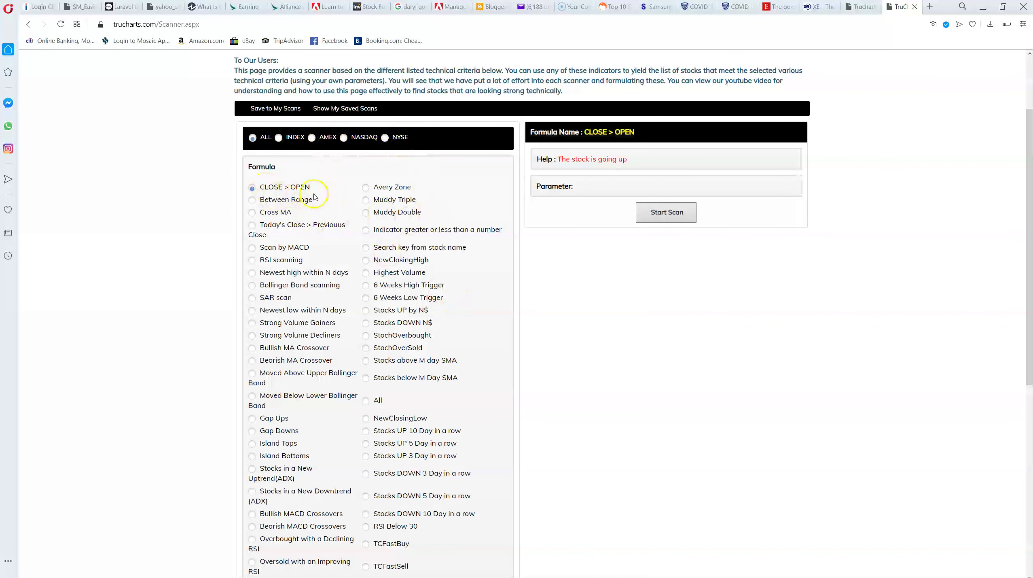
{"action": "scroll", "coordinate": [421, 239], "scroll_direction": "down", "scroll_amount": 3}
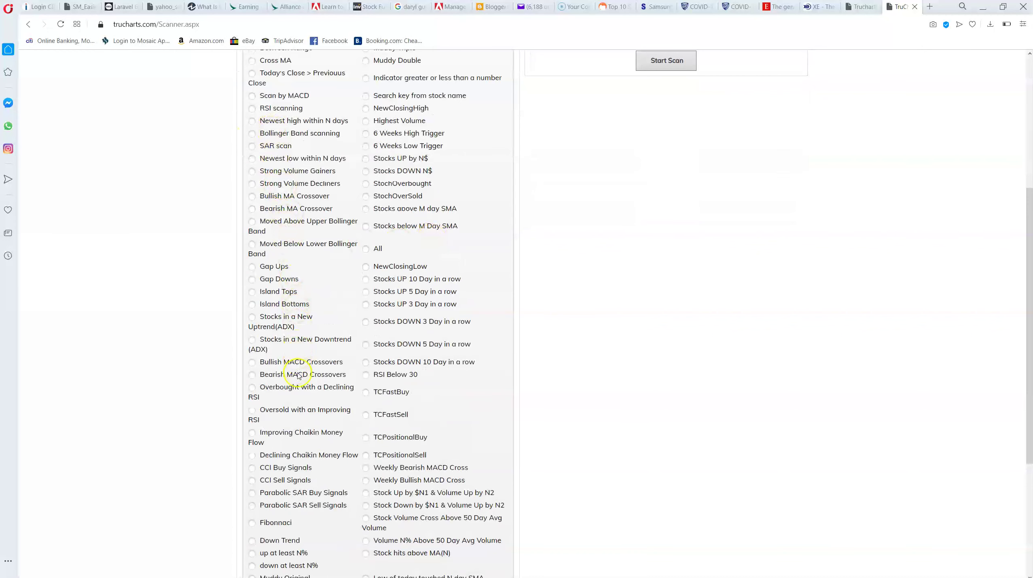
{"action": "scroll", "coordinate": [298, 377], "scroll_direction": "down", "scroll_amount": 2}
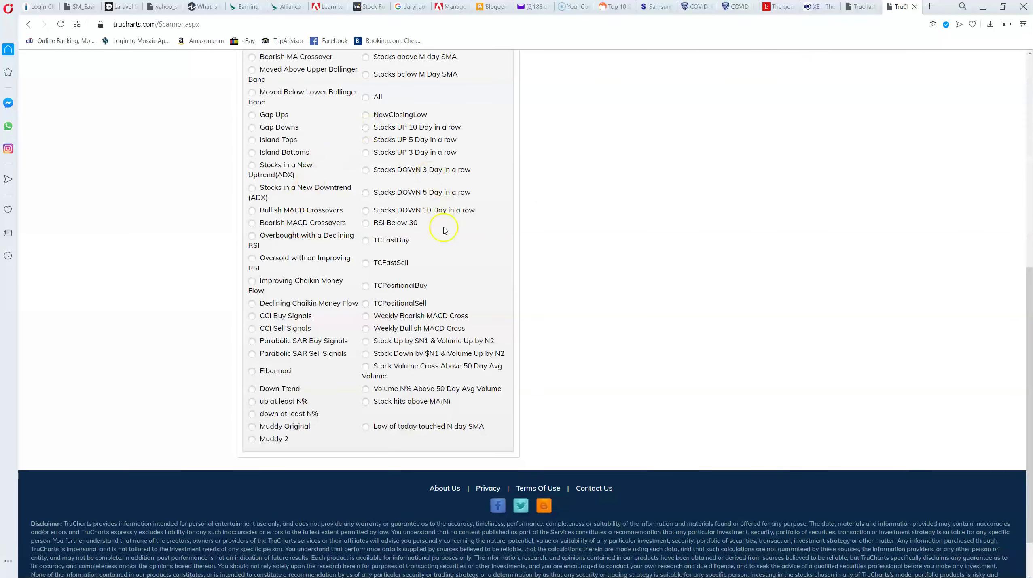
{"action": "scroll", "coordinate": [447, 243], "scroll_direction": "up", "scroll_amount": 2}
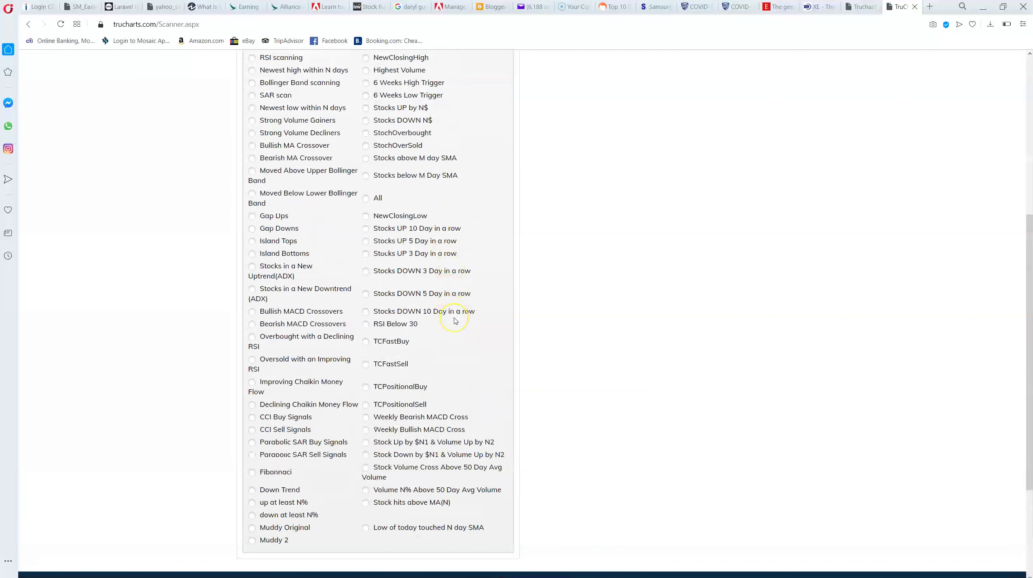
{"action": "scroll", "coordinate": [455, 320], "scroll_direction": "up", "scroll_amount": 1}
{"action": "scroll", "coordinate": [455, 320], "scroll_direction": "up", "scroll_amount": 1}
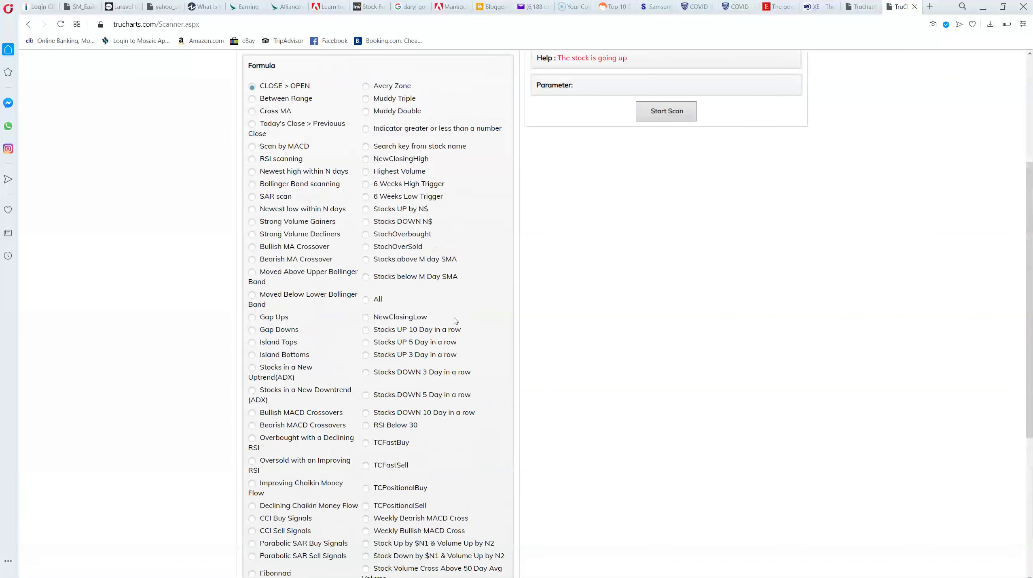
{"action": "left_click", "coordinate": [443, 290]}
{"action": "scroll", "coordinate": [446, 298], "scroll_direction": "down", "scroll_amount": 2}
{"action": "scroll", "coordinate": [446, 298], "scroll_direction": "down", "scroll_amount": 4}
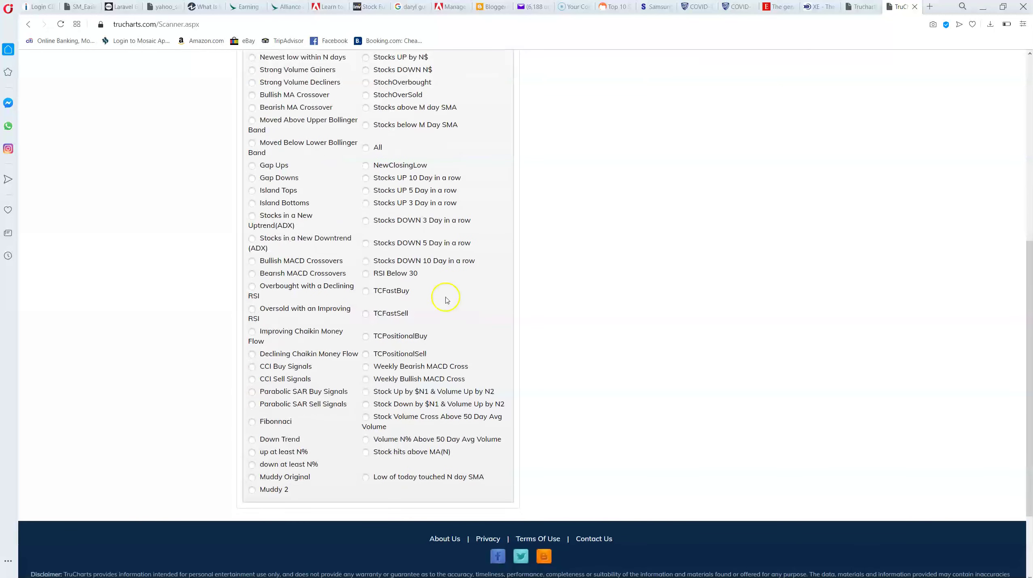
Run the Stock Up by $N1 & Volume Up by N2 scan with N2 = 1000000
{"action": "left_click", "coordinate": [366, 392]}
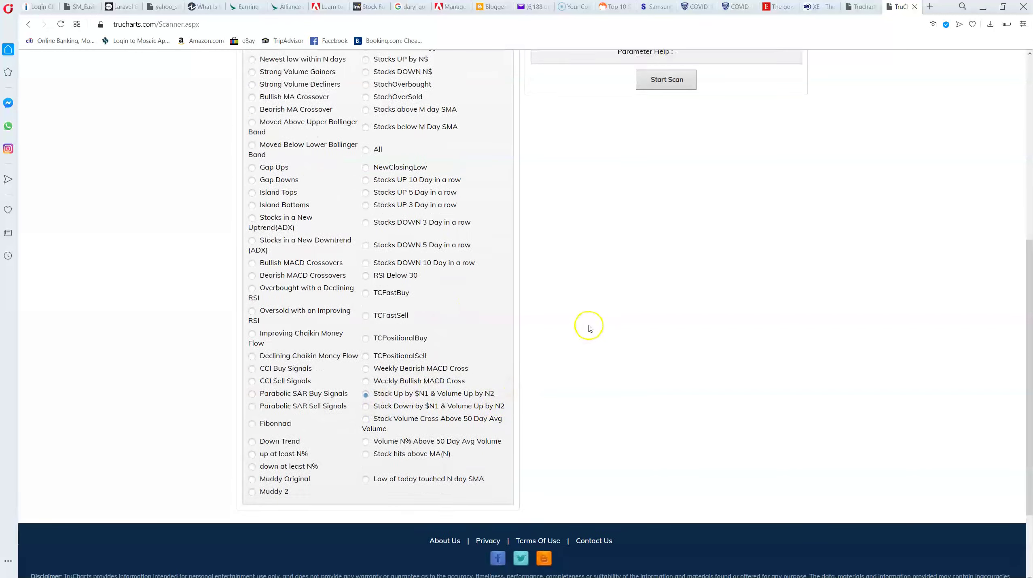
{"action": "scroll", "coordinate": [588, 325], "scroll_direction": "up", "scroll_amount": 10}
{"action": "double_click", "coordinate": [684, 286]}
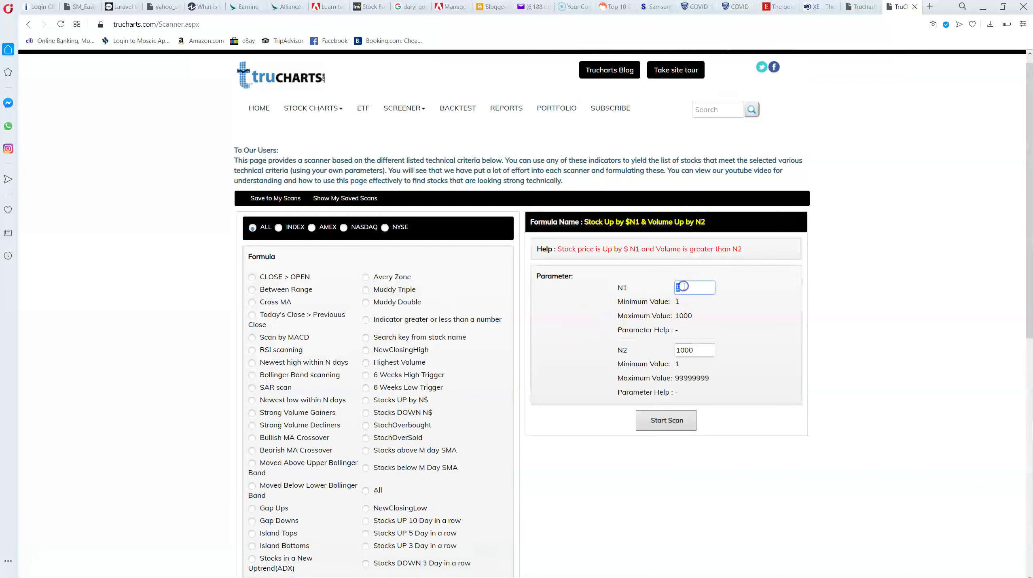
{"action": "left_click", "coordinate": [696, 350]}
{"action": "left_click", "coordinate": [693, 370]}
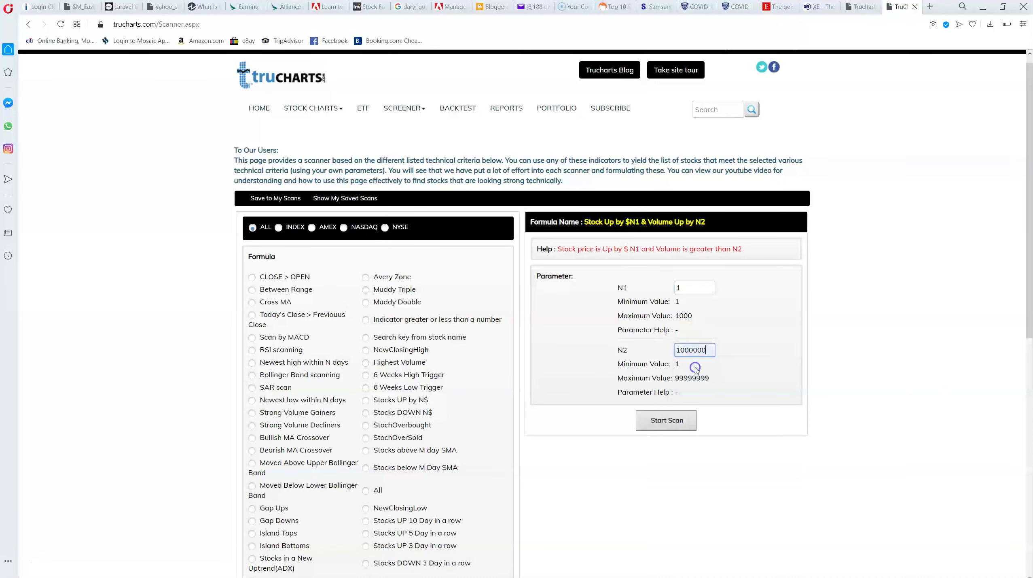
{"action": "left_click", "coordinate": [668, 421]}
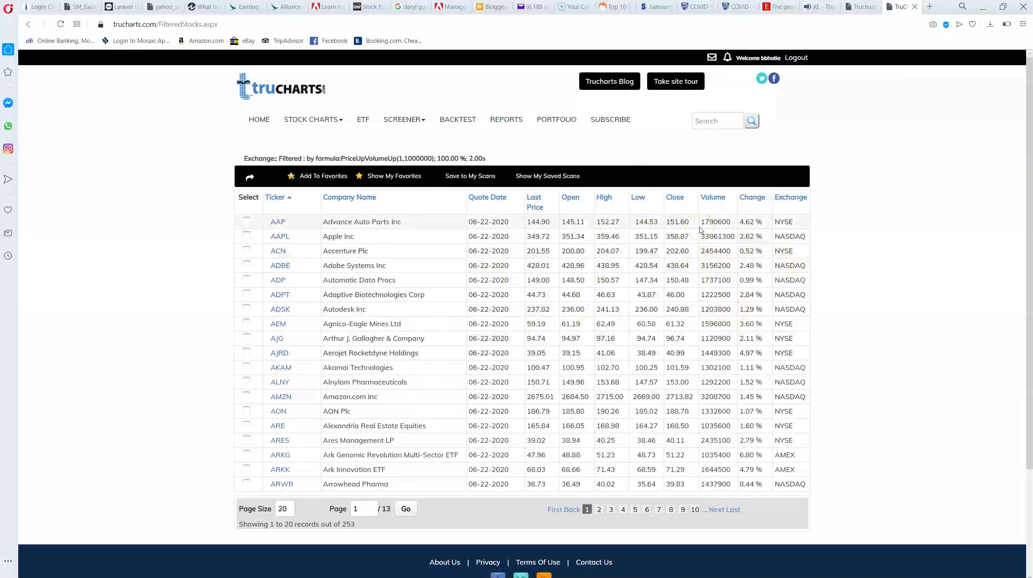
Sort the 253 results by volume, highest first, showing 100 per page
{"action": "left_click", "coordinate": [717, 198]}
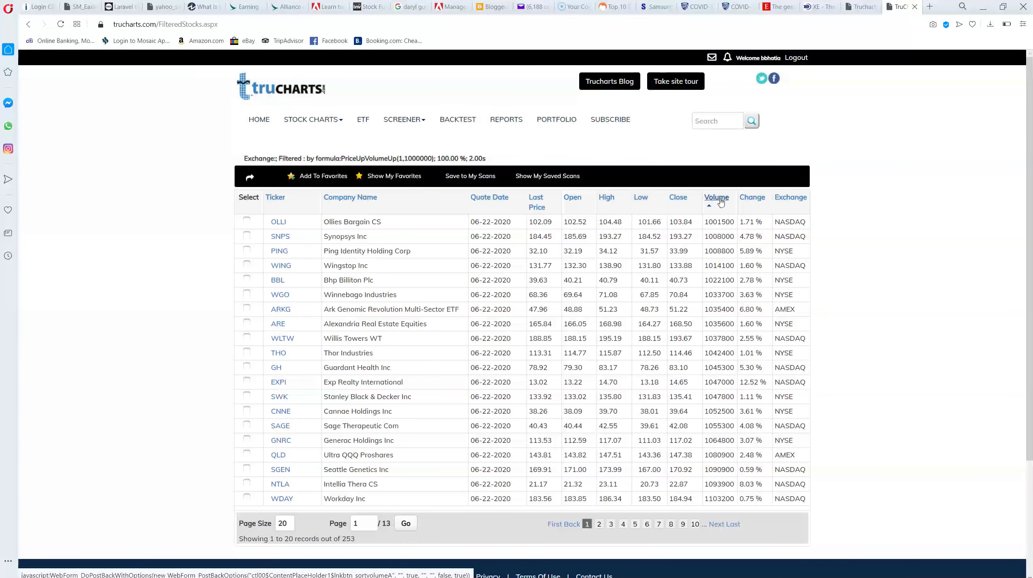
{"action": "left_click", "coordinate": [720, 201]}
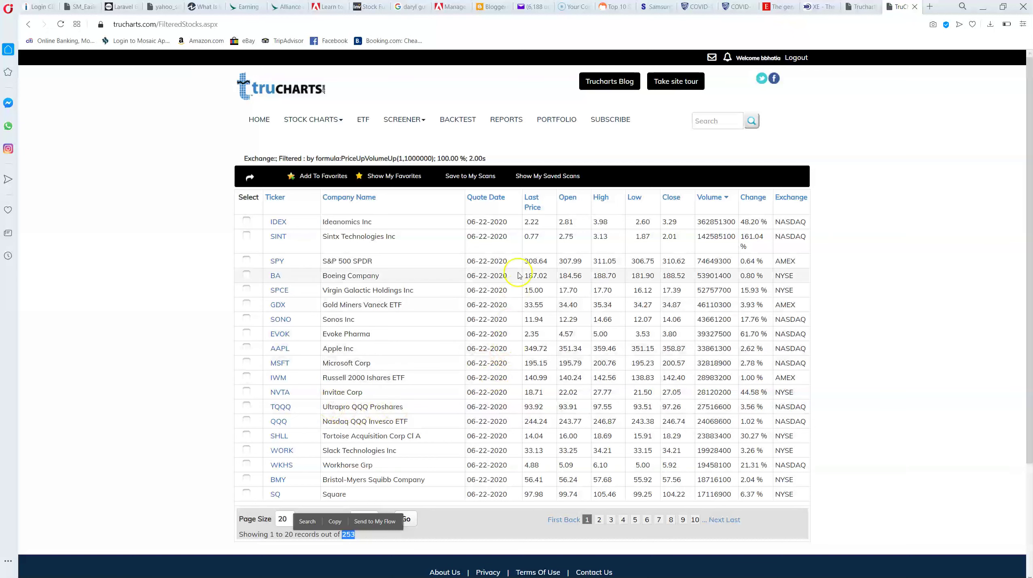
{"action": "left_click", "coordinate": [281, 518]}
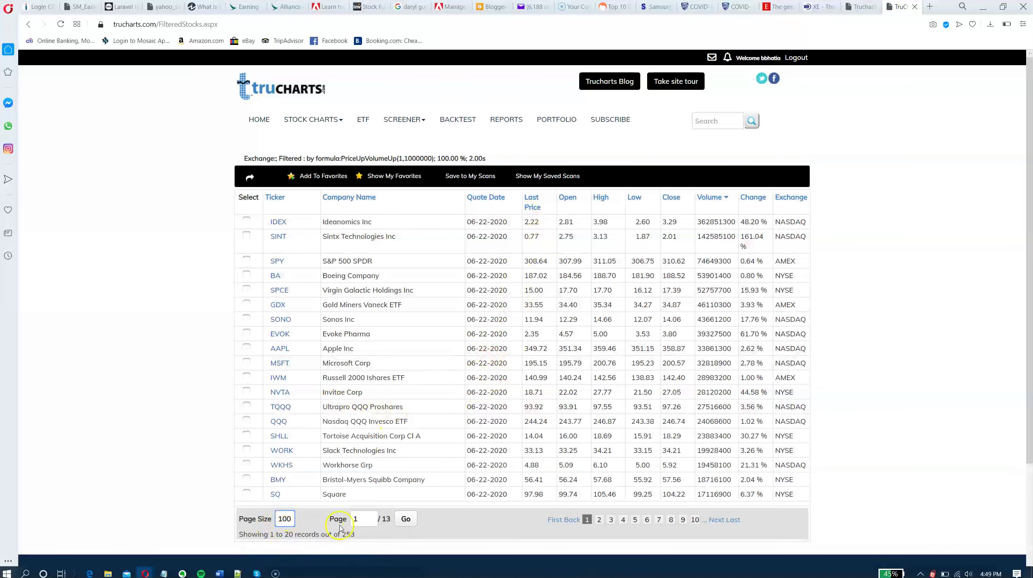
{"action": "left_click", "coordinate": [403, 519]}
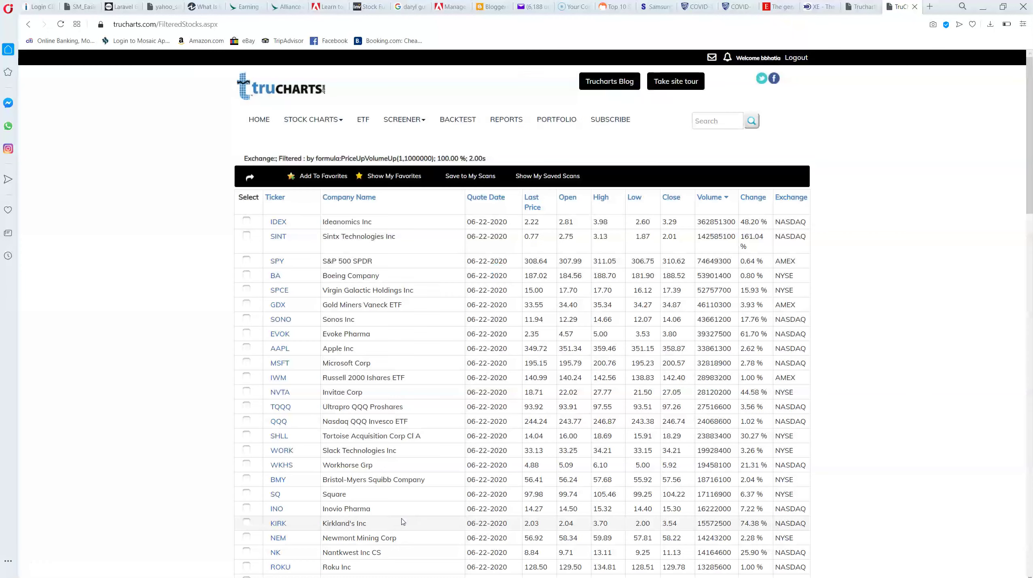
{"action": "scroll", "coordinate": [459, 272], "scroll_direction": "down", "scroll_amount": 1}
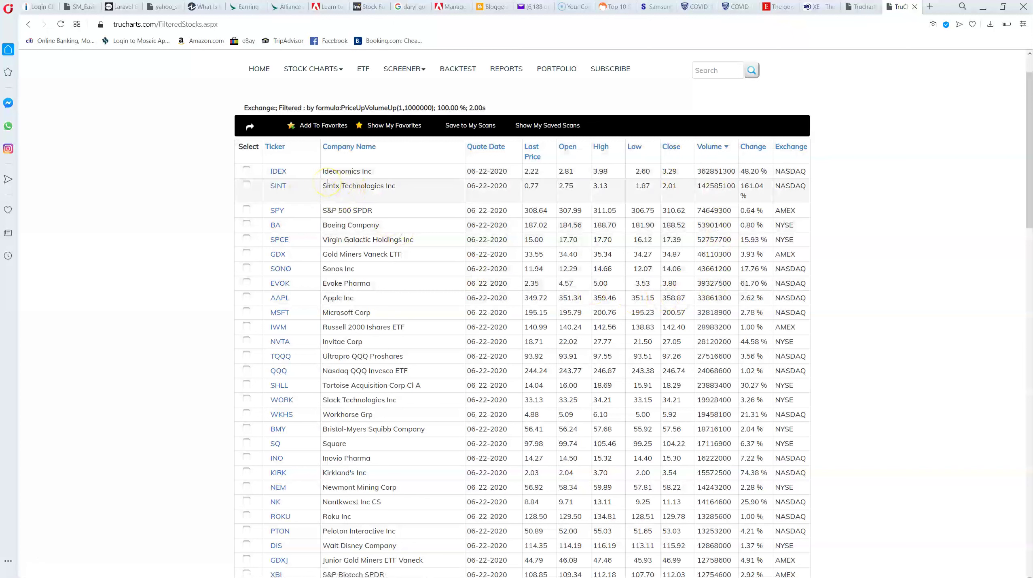
{"action": "mouse_move", "coordinate": [282, 176]}
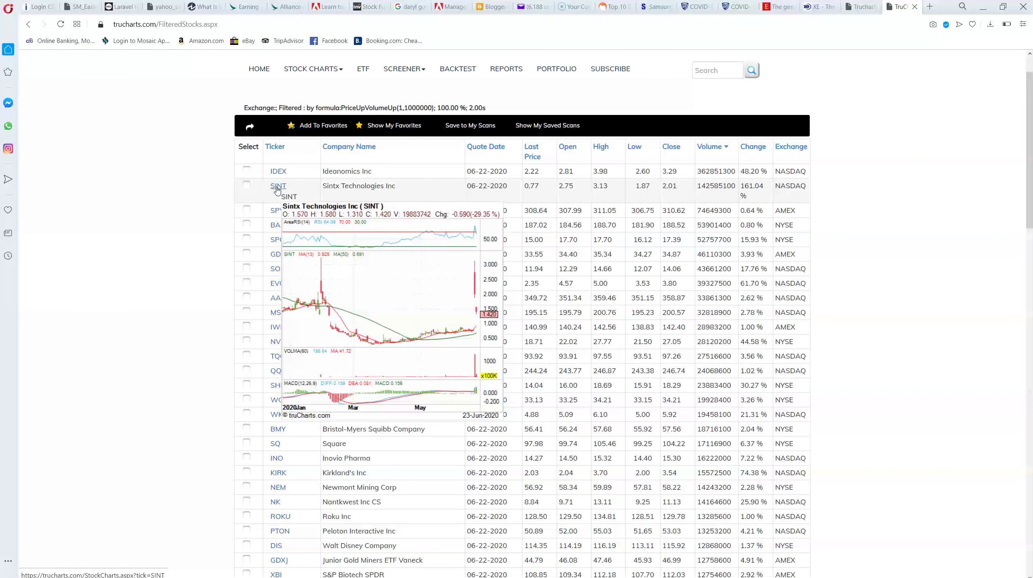
{"action": "left_click", "coordinate": [282, 188]}
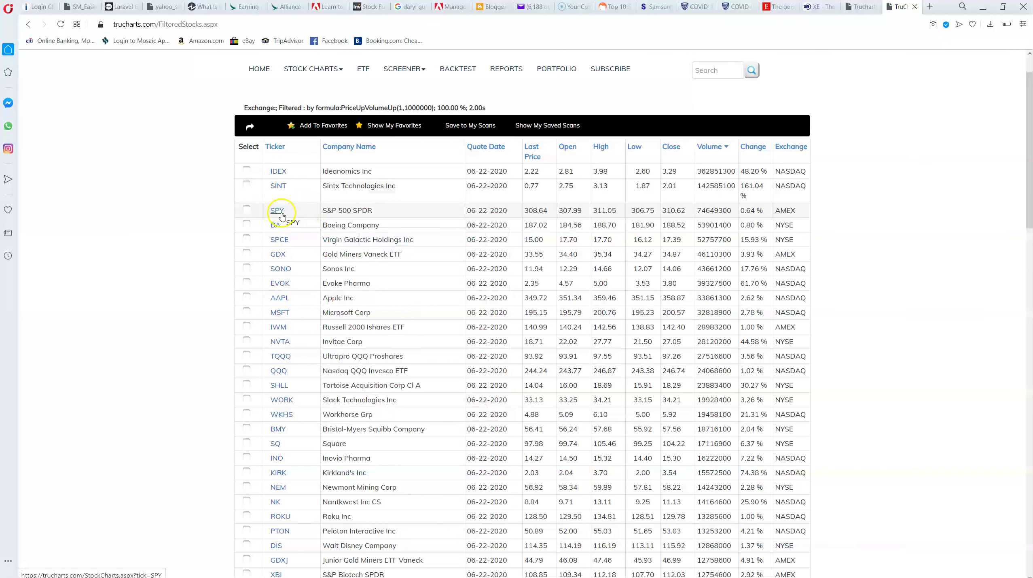
{"action": "mouse_move", "coordinate": [280, 190]}
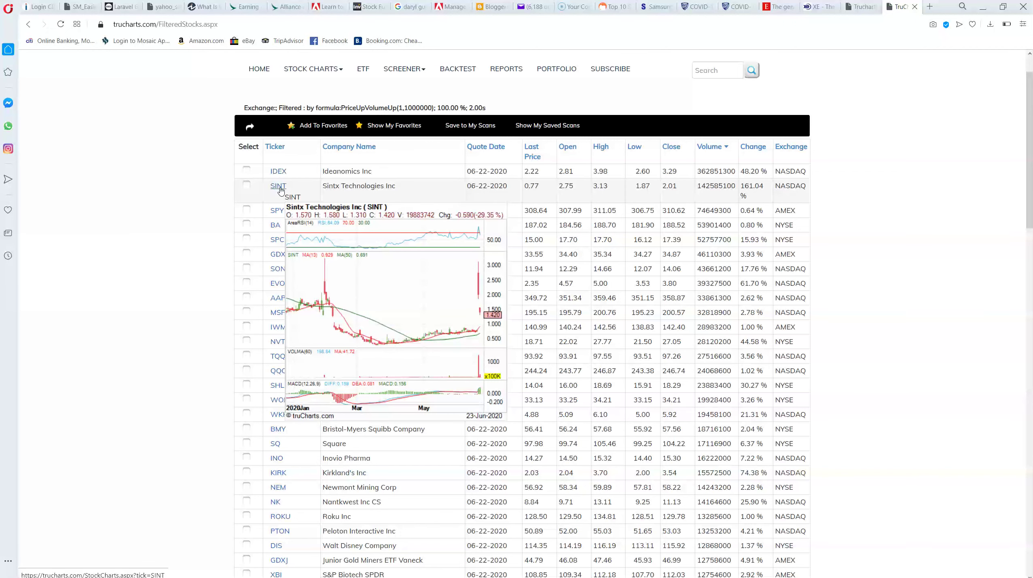
{"action": "mouse_move", "coordinate": [277, 214]}
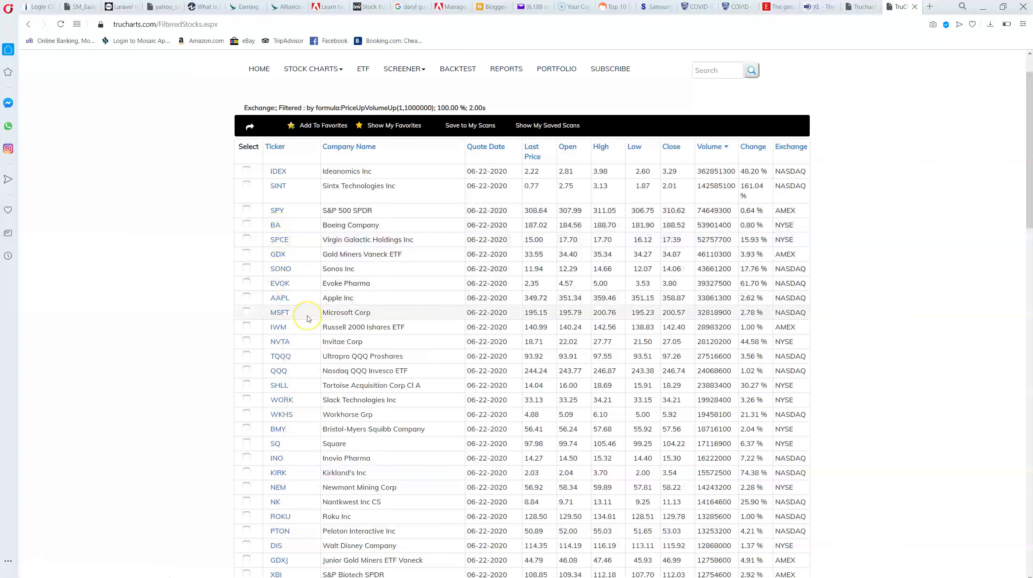
{"action": "scroll", "coordinate": [308, 318], "scroll_direction": "down", "scroll_amount": 3}
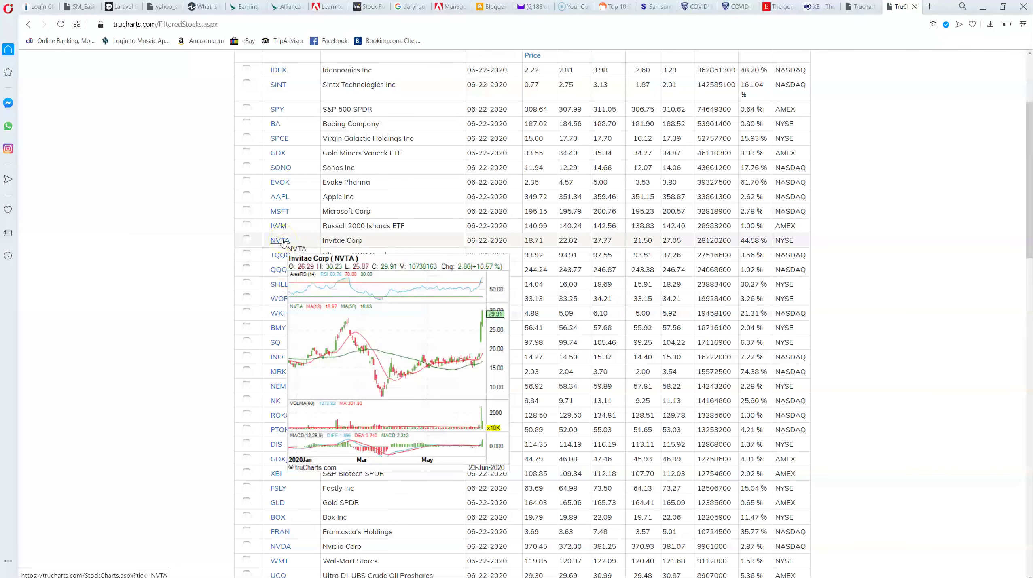
{"action": "scroll", "coordinate": [283, 247], "scroll_direction": "down", "scroll_amount": 1}
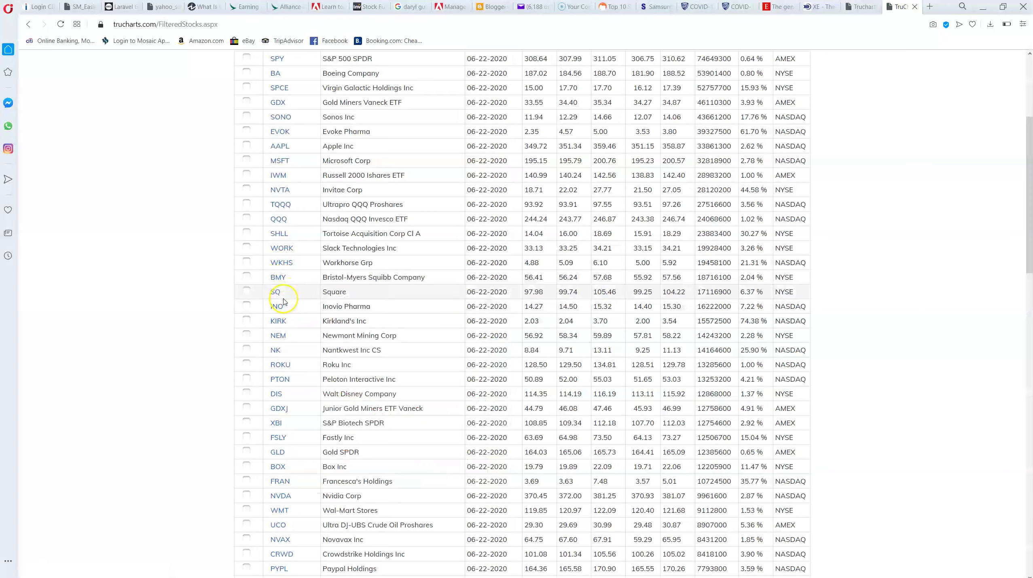
{"action": "scroll", "coordinate": [297, 301], "scroll_direction": "down", "scroll_amount": 1}
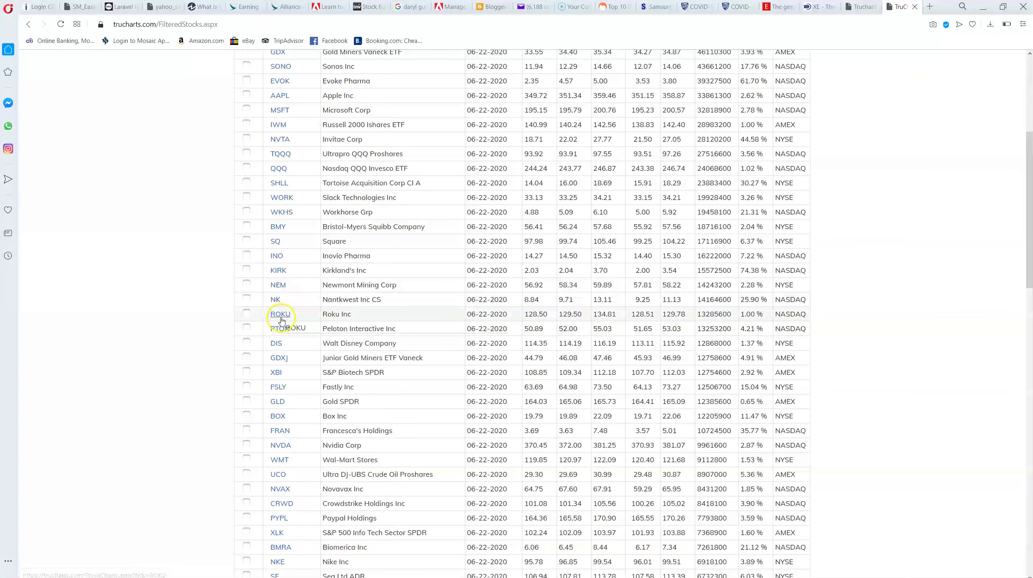
{"action": "mouse_move", "coordinate": [284, 333]}
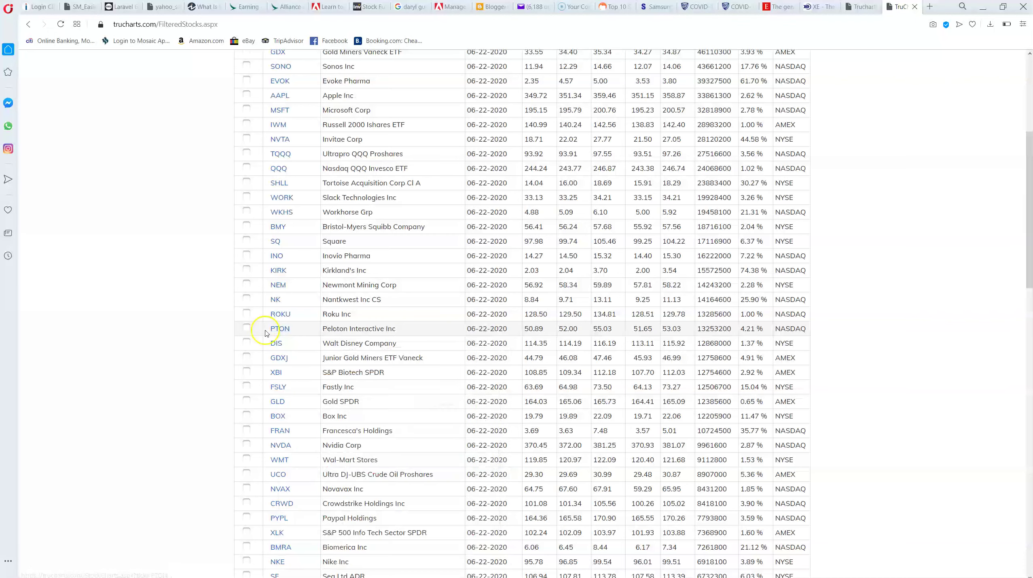
Mark PTON in the results and save it to a new watchlist 'mystocks0623'
{"action": "left_click", "coordinate": [246, 327]}
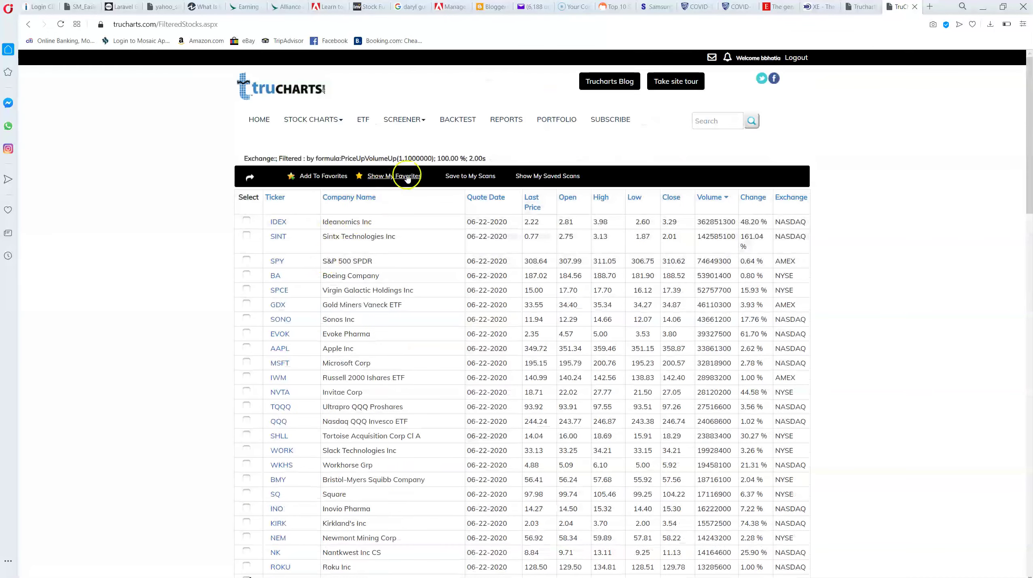
{"action": "left_click", "coordinate": [318, 177]}
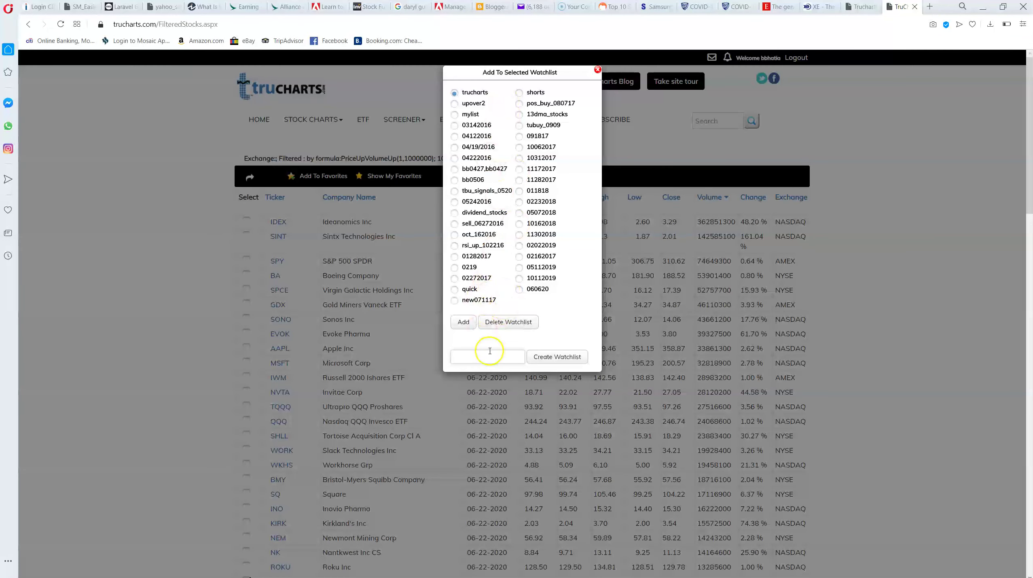
{"action": "left_click", "coordinate": [488, 356]}
{"action": "type", "text": "mystocks0623"}
{"action": "left_click", "coordinate": [578, 357]}
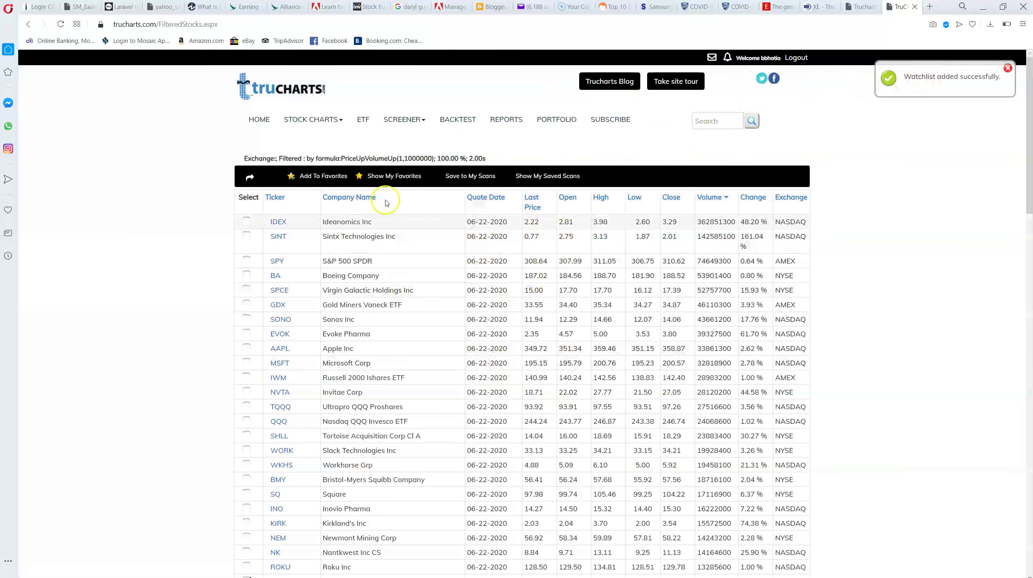
Open the saved favourites and select the mystocks0623 watchlist
{"action": "left_click", "coordinate": [391, 176]}
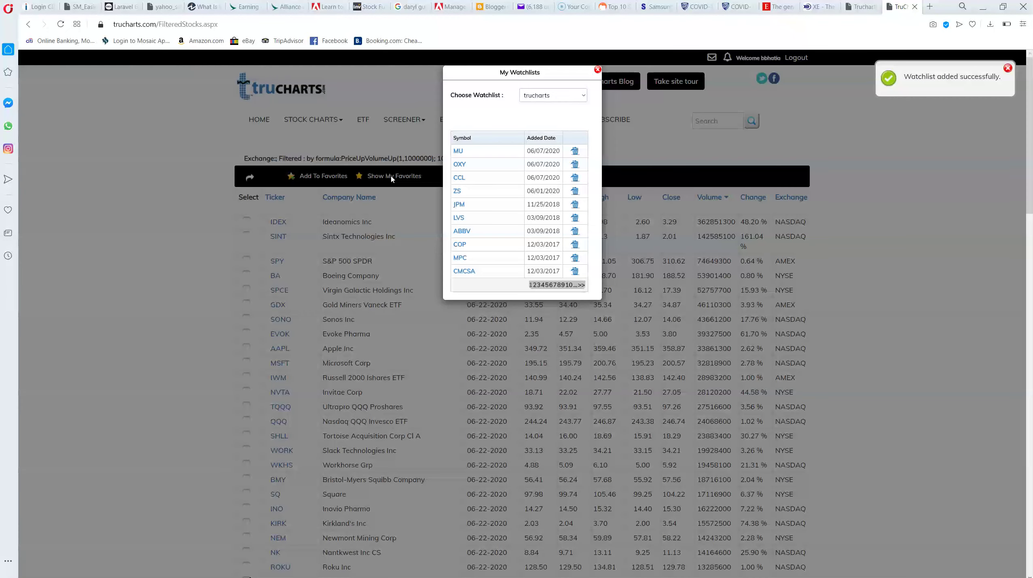
{"action": "left_click", "coordinate": [566, 101]}
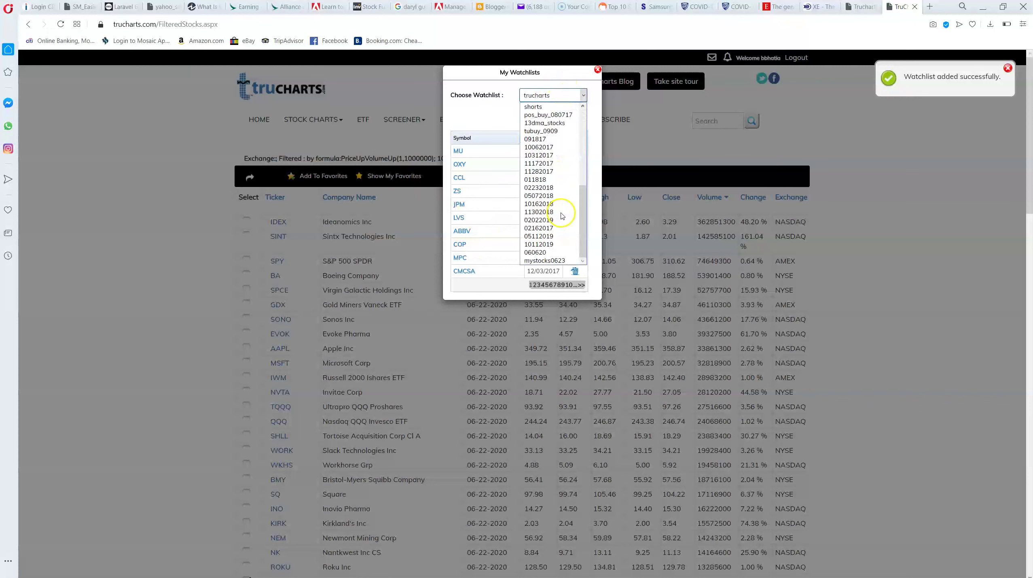
{"action": "left_click", "coordinate": [554, 260]}
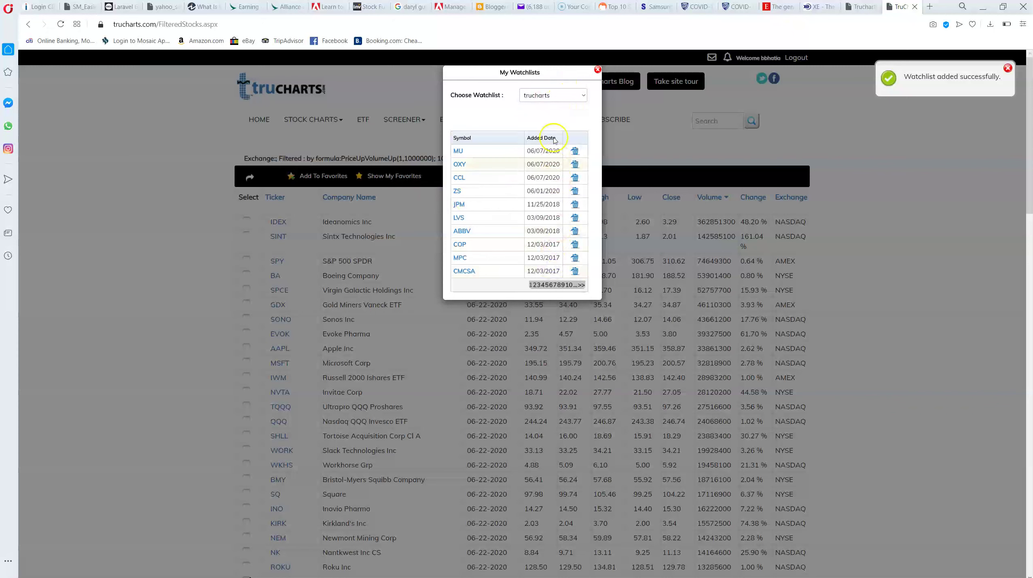
{"action": "left_click", "coordinate": [558, 96]}
{"action": "scroll", "coordinate": [571, 255], "scroll_direction": "down", "scroll_amount": 3}
{"action": "left_click", "coordinate": [563, 260]}
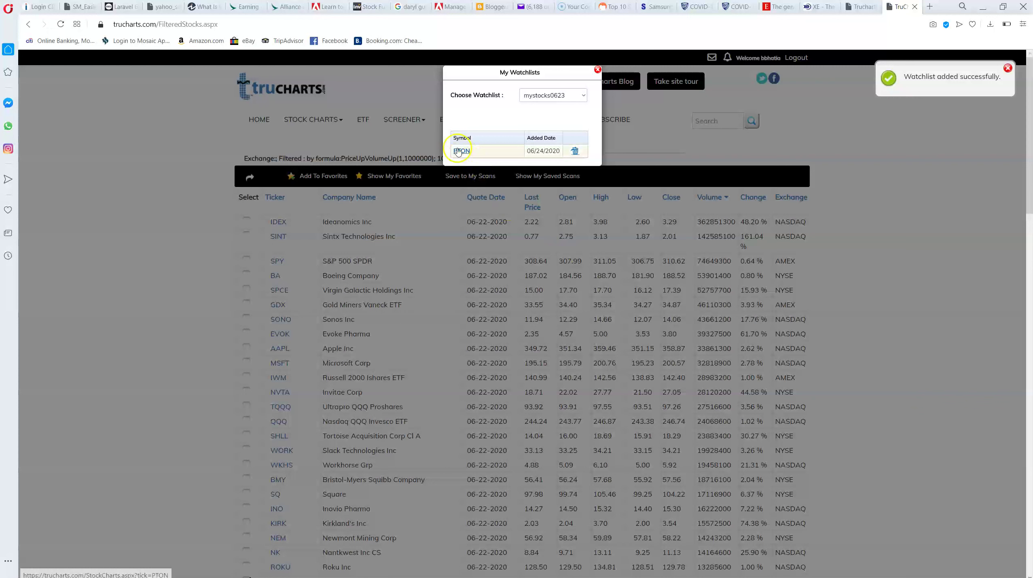
Delete PTON from mystocks0623, confirm the removal, and close the watchlists view
{"action": "mouse_move", "coordinate": [469, 152]}
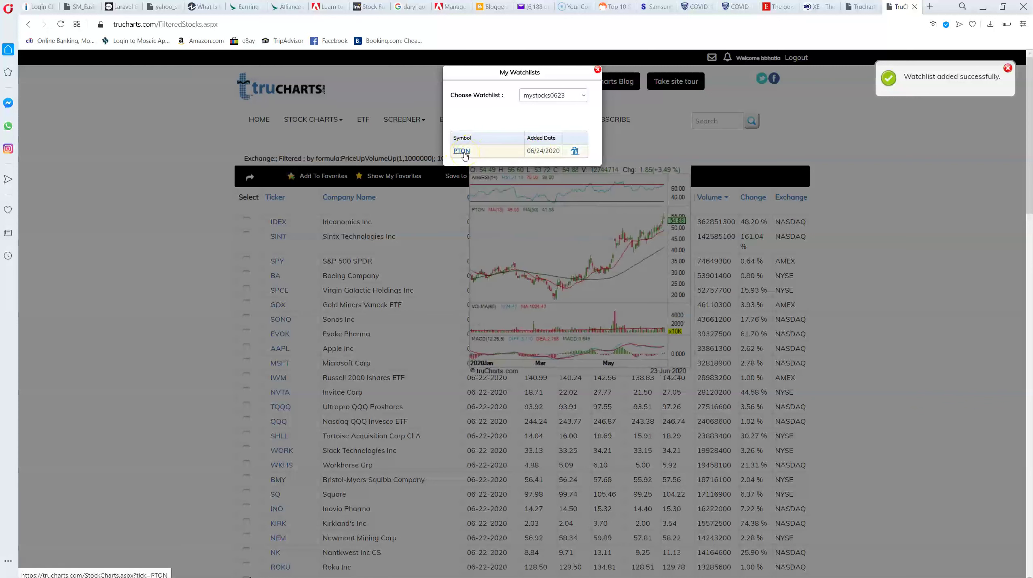
{"action": "left_click", "coordinate": [576, 150]}
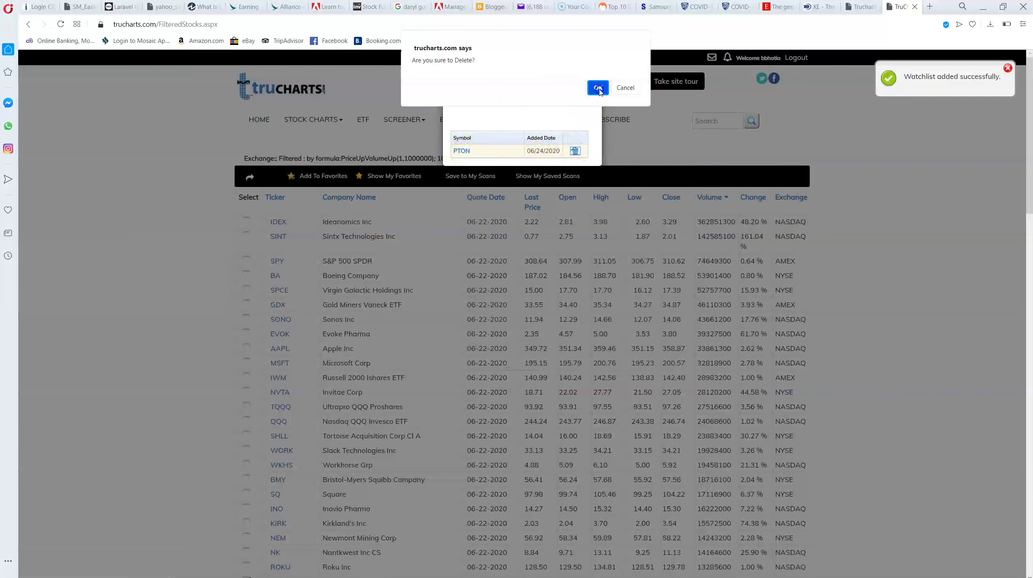
{"action": "left_click", "coordinate": [598, 87]}
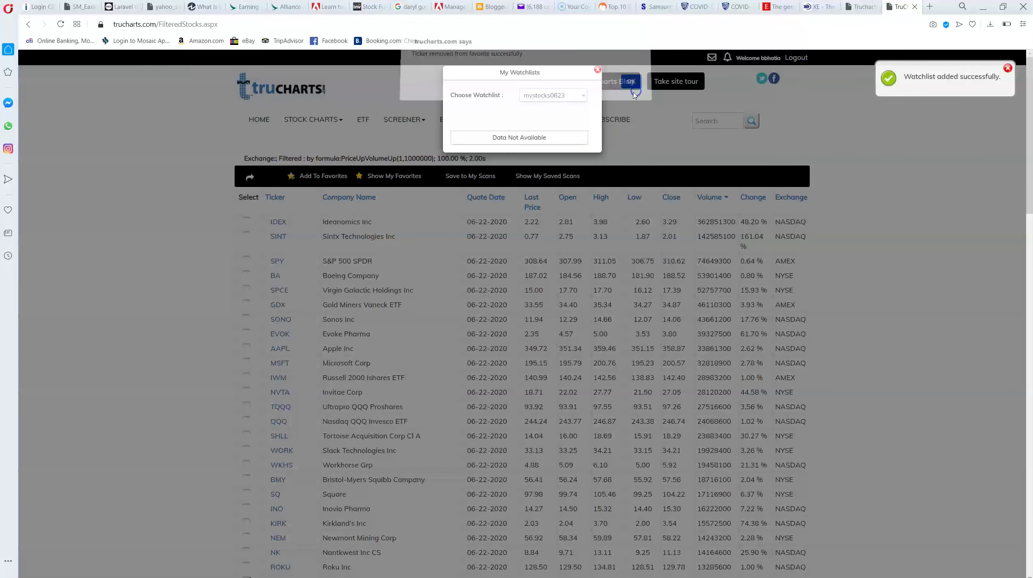
{"action": "left_click", "coordinate": [631, 85]}
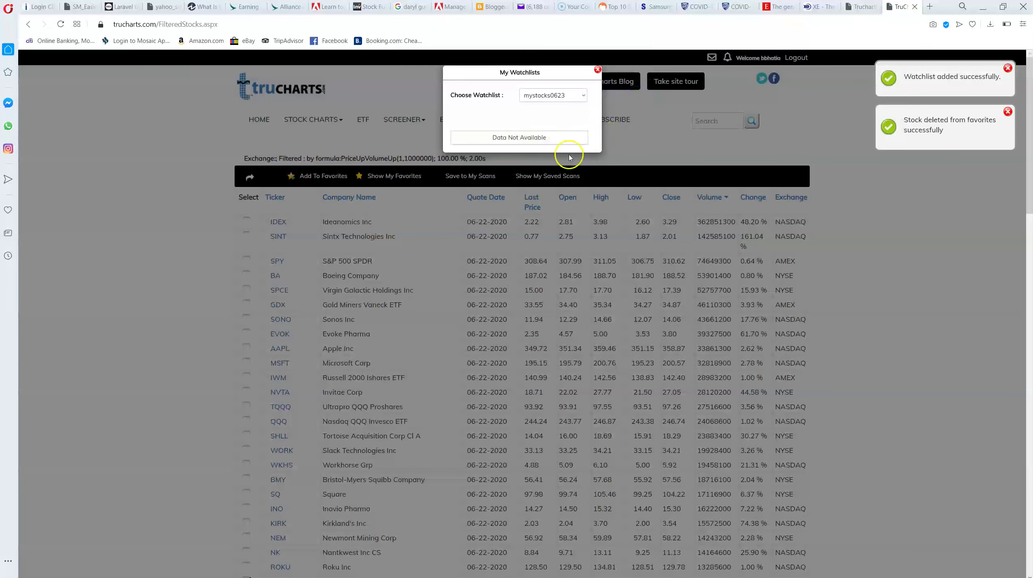
{"action": "left_click", "coordinate": [598, 69]}
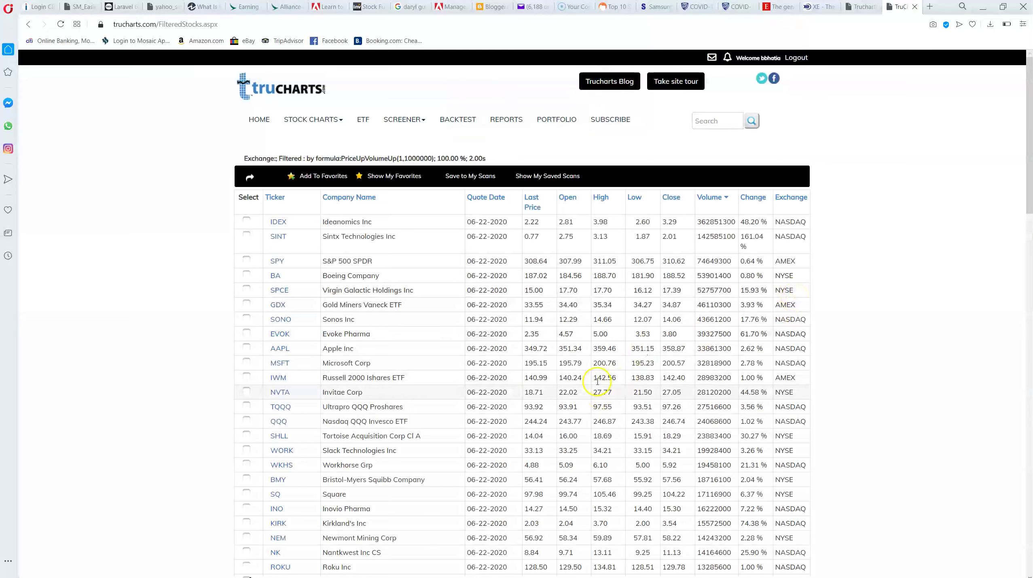
Start the Bullish MACD Crossovers single dynamic scan with parameters 26, 12, 9
{"action": "scroll", "coordinate": [485, 405], "scroll_direction": "down", "scroll_amount": 4}
{"action": "scroll", "coordinate": [476, 442], "scroll_direction": "down", "scroll_amount": 6}
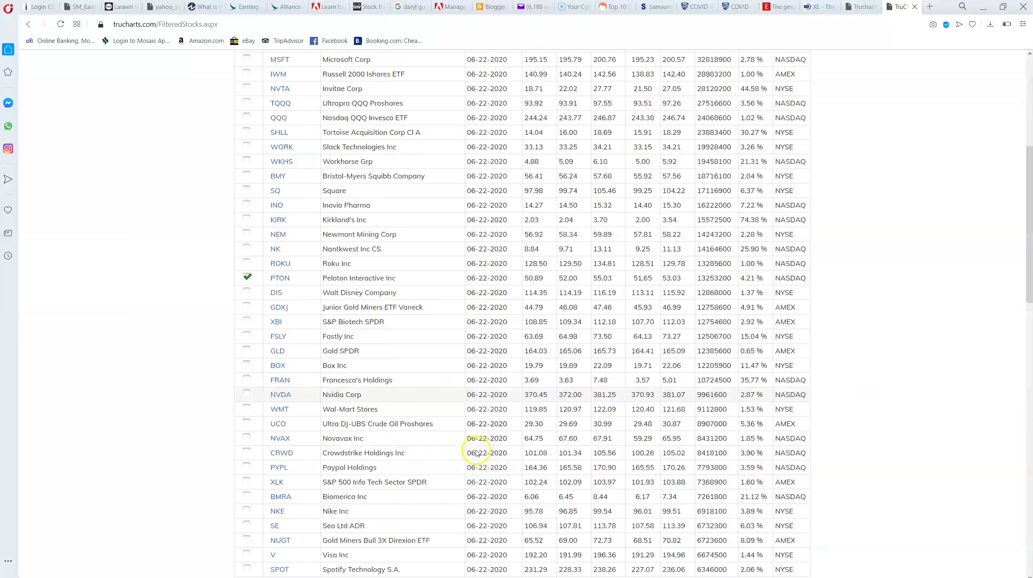
{"action": "scroll", "coordinate": [476, 450], "scroll_direction": "up", "scroll_amount": 10}
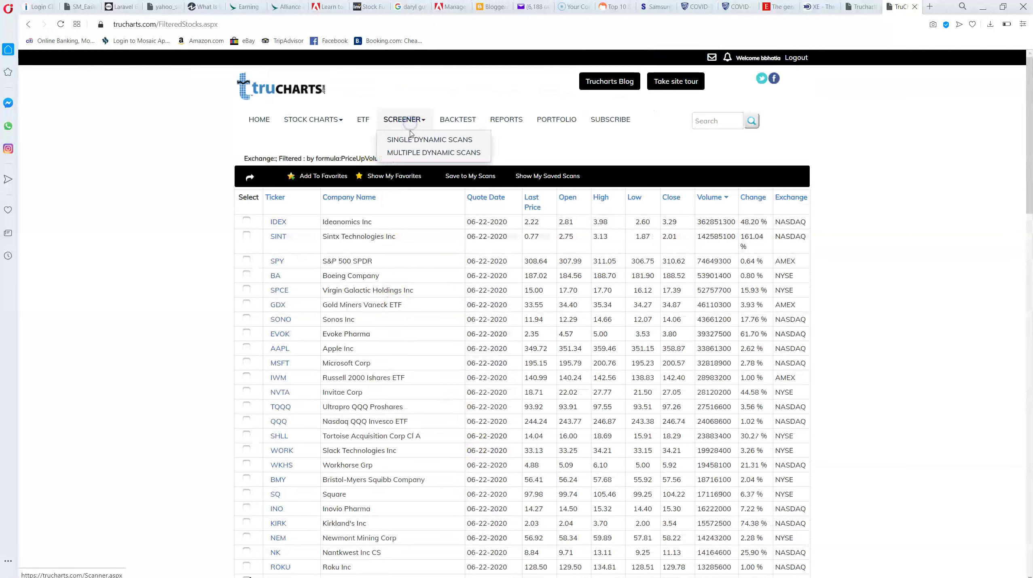
{"action": "left_click", "coordinate": [410, 137]}
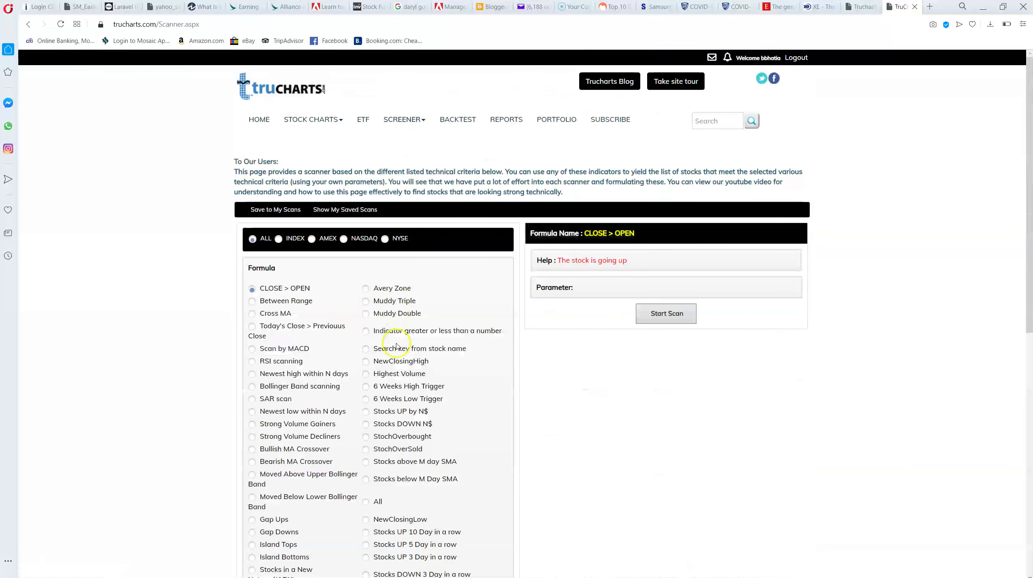
{"action": "scroll", "coordinate": [388, 344], "scroll_direction": "down", "scroll_amount": 5}
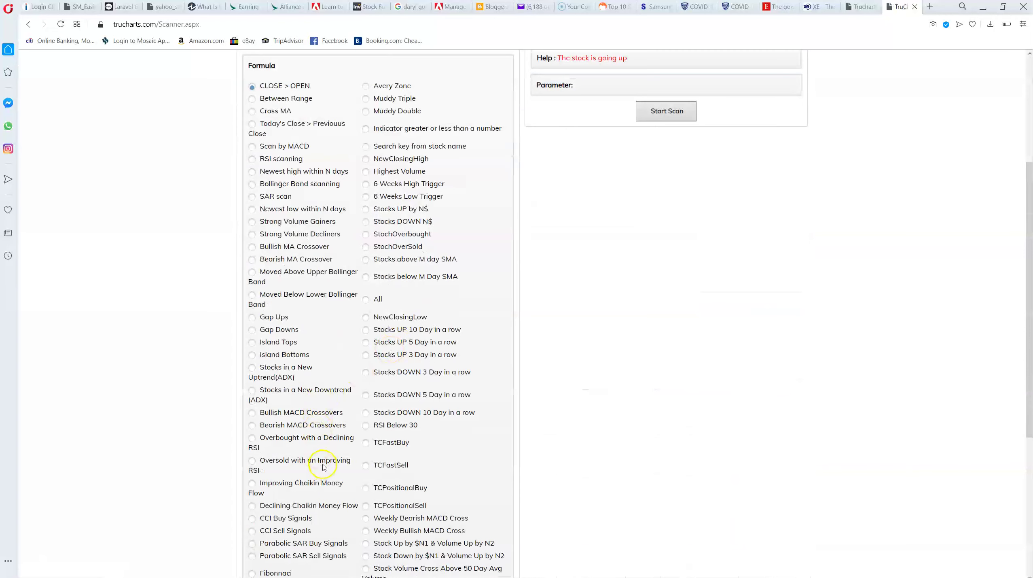
{"action": "scroll", "coordinate": [342, 465], "scroll_direction": "down", "scroll_amount": 3}
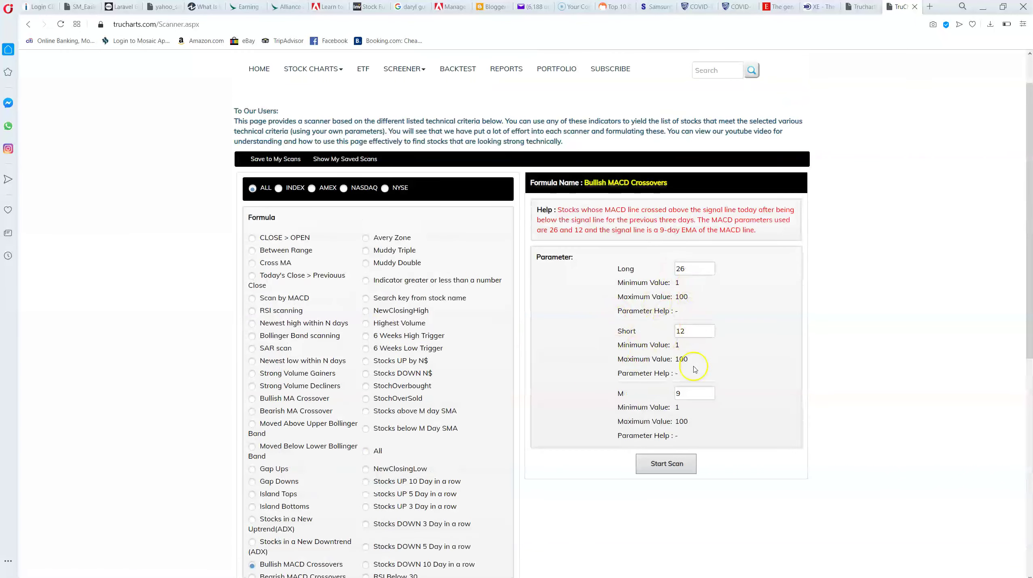
{"action": "left_click", "coordinate": [690, 462]}
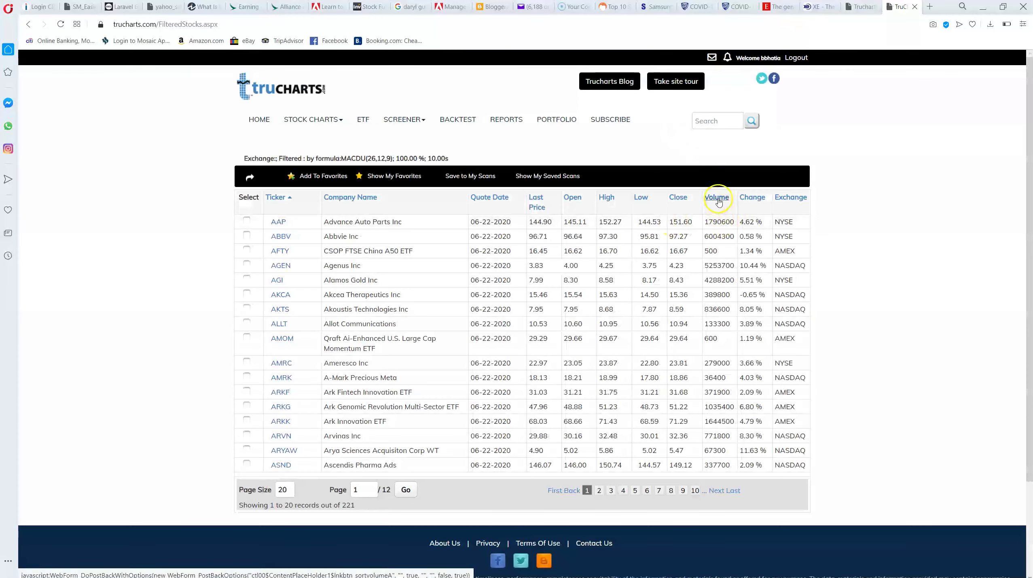
Sort the Bullish MACD results by volume, largest first, and note the 221 total records
{"action": "left_click", "coordinate": [717, 198]}
{"action": "left_click", "coordinate": [716, 198]}
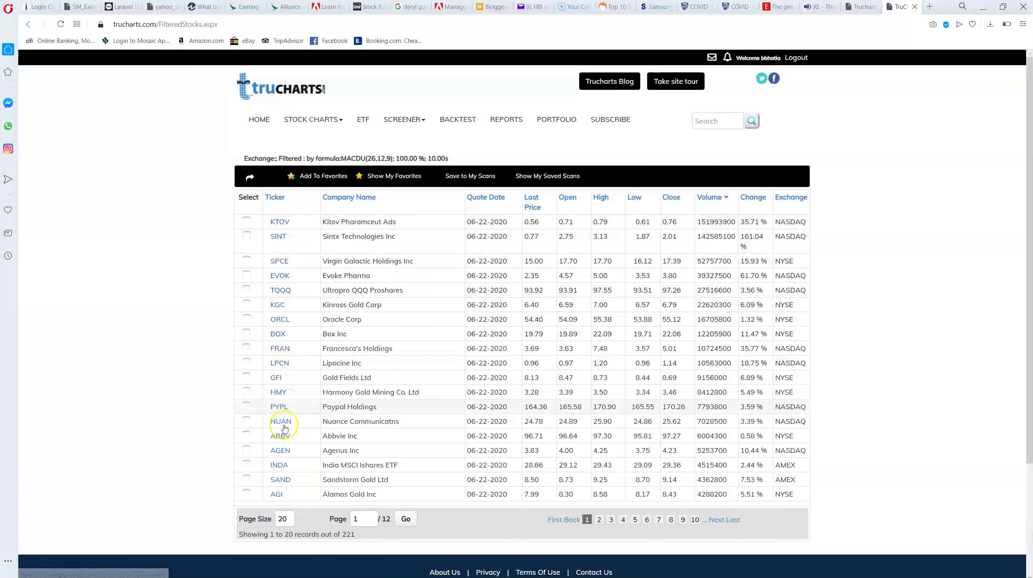
{"action": "double_click", "coordinate": [350, 533]}
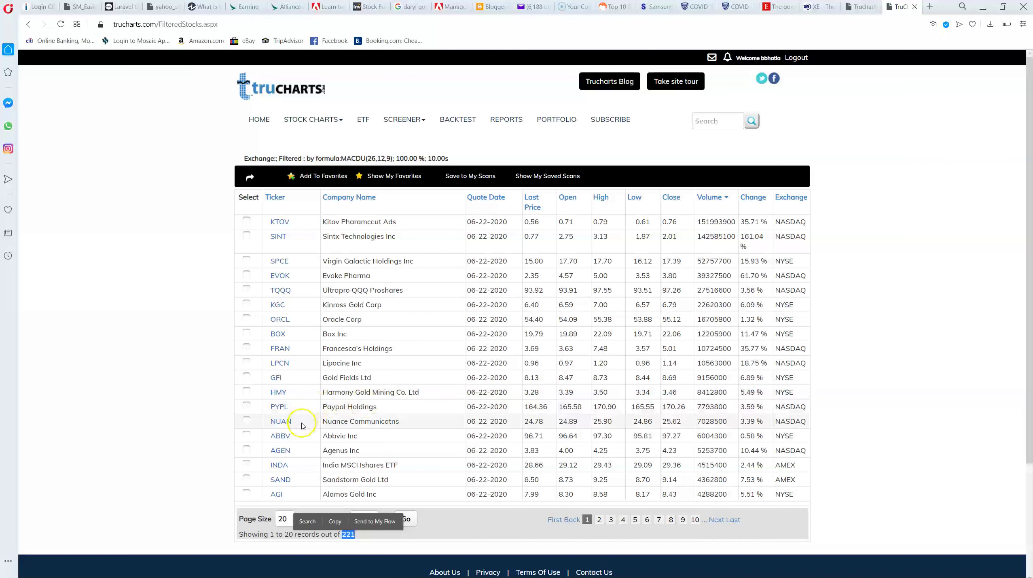
Preview the charts of high-volume tickers such as PYPL, GFI and KGC
{"action": "mouse_move", "coordinate": [281, 408]}
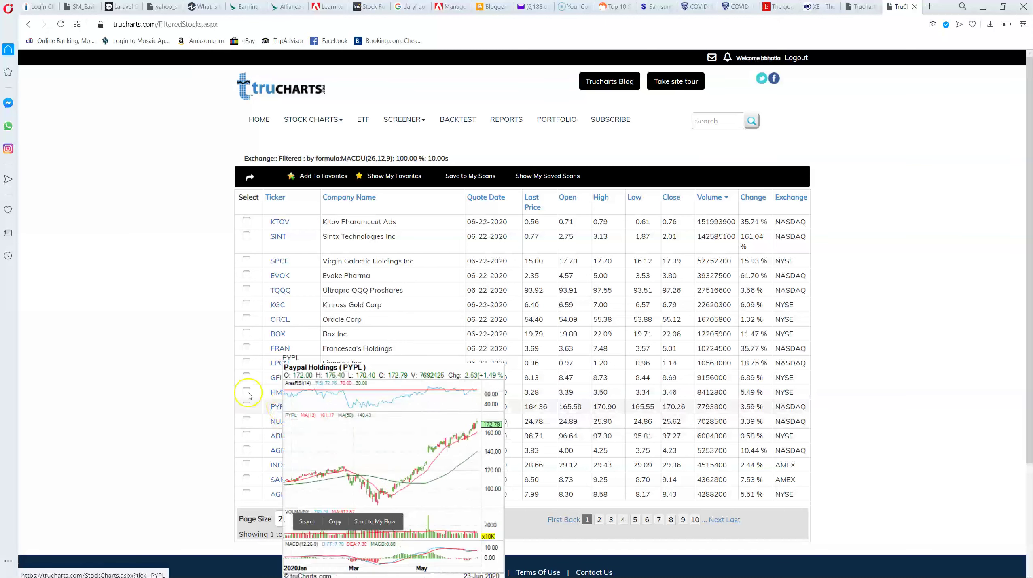
{"action": "scroll", "coordinate": [224, 386], "scroll_direction": "down", "scroll_amount": 3}
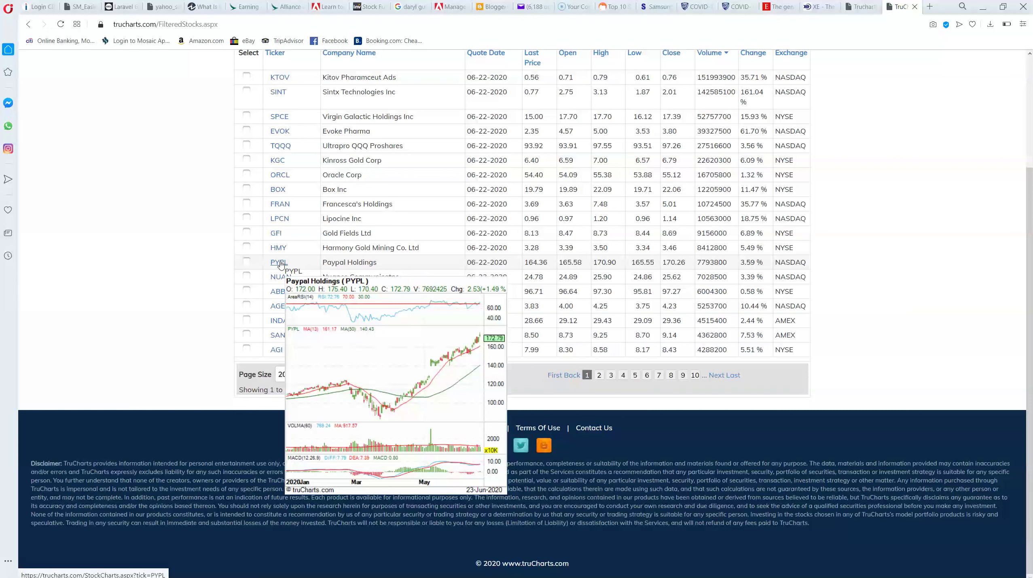
{"action": "mouse_move", "coordinate": [281, 253]}
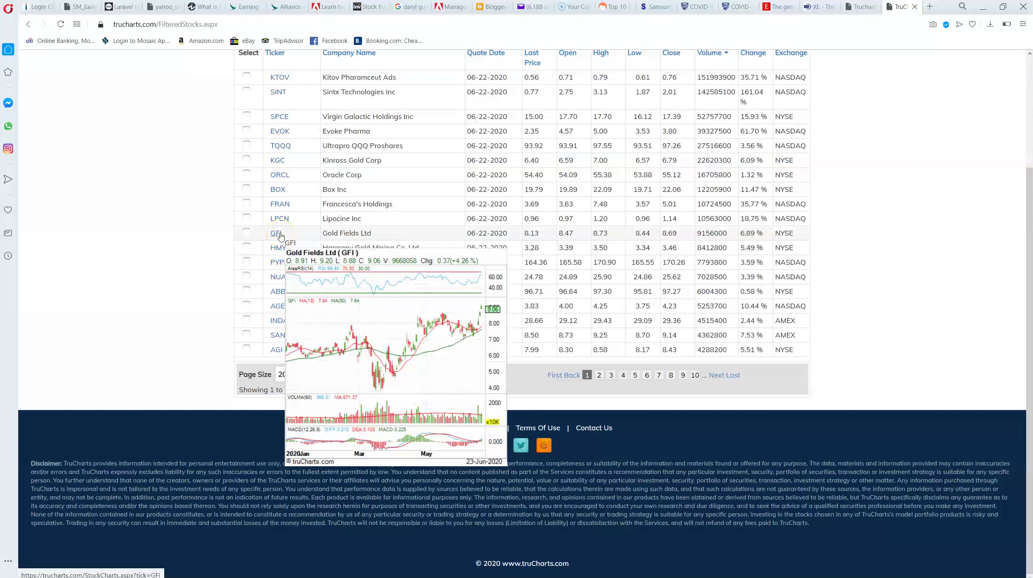
{"action": "mouse_move", "coordinate": [278, 160]}
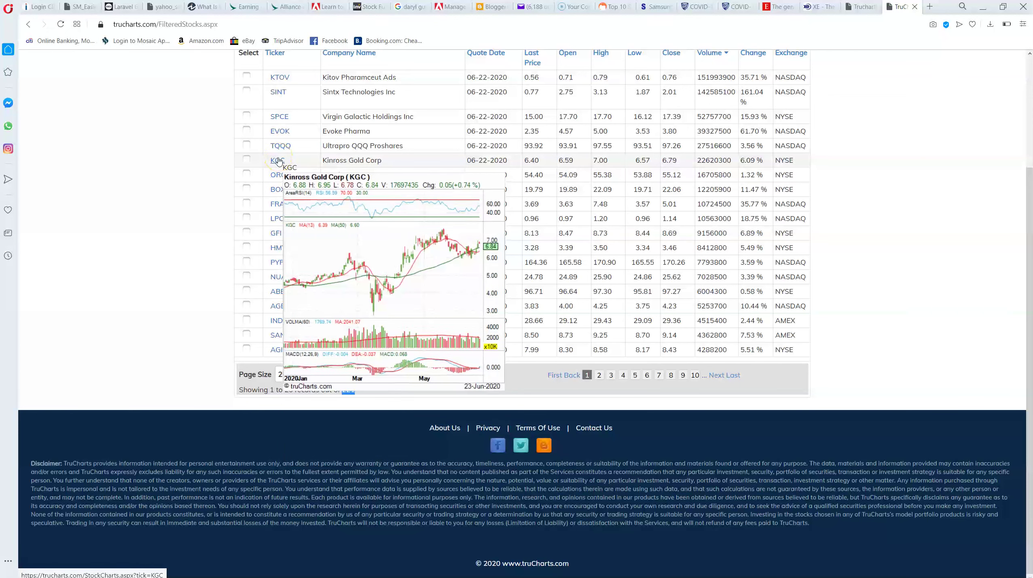
{"action": "mouse_move", "coordinate": [274, 189]}
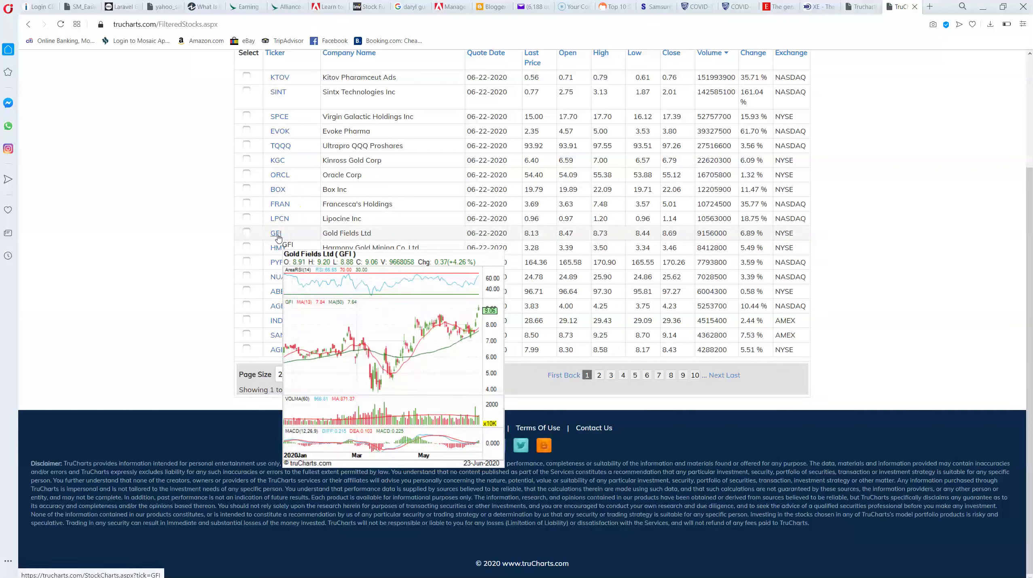
{"action": "scroll", "coordinate": [445, 198], "scroll_direction": "up", "scroll_amount": 3}
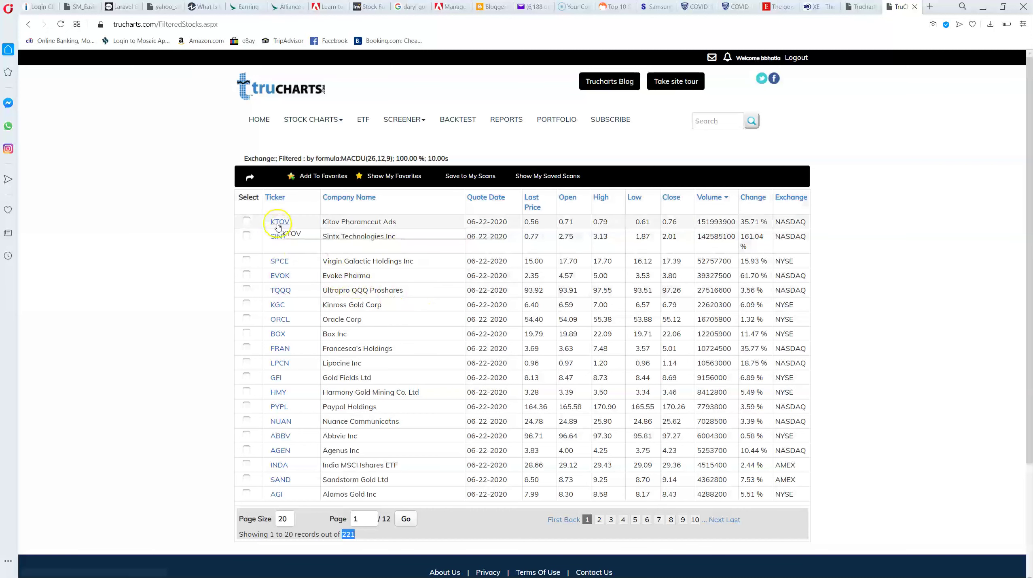
Review the Gold Fields (GFI) page: last trade 9.06, up 4.26%, indicators, news and profile
{"action": "left_click", "coordinate": [277, 379]}
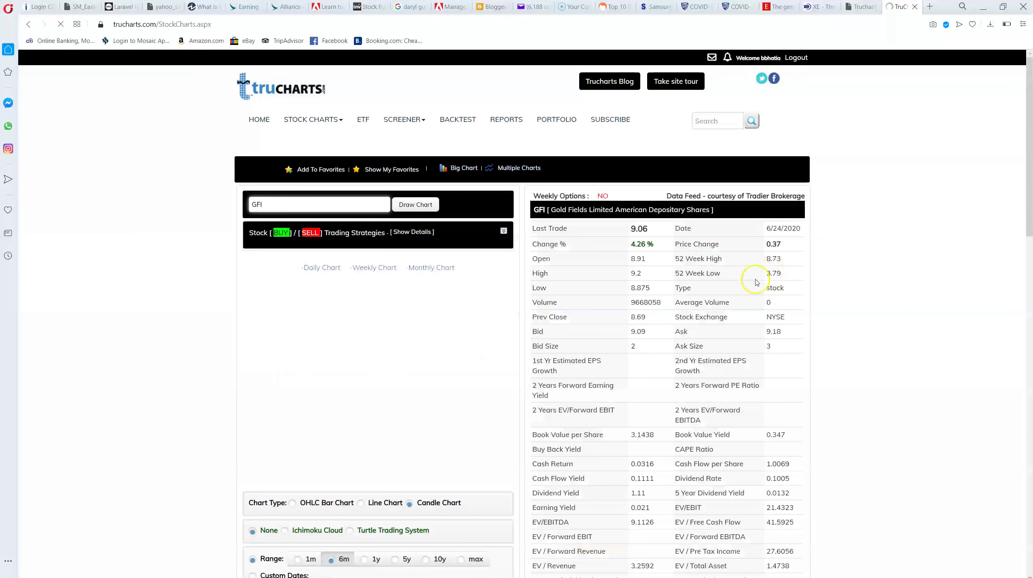
{"action": "scroll", "coordinate": [837, 351], "scroll_direction": "down", "scroll_amount": 6}
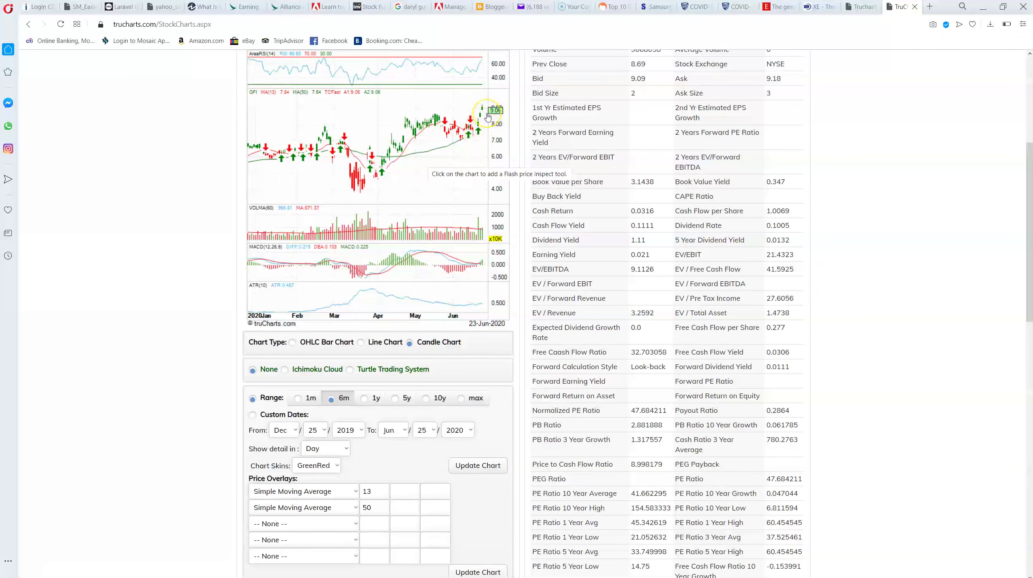
{"action": "scroll", "coordinate": [724, 218], "scroll_direction": "down", "scroll_amount": 5}
{"action": "scroll", "coordinate": [728, 224], "scroll_direction": "down", "scroll_amount": 9}
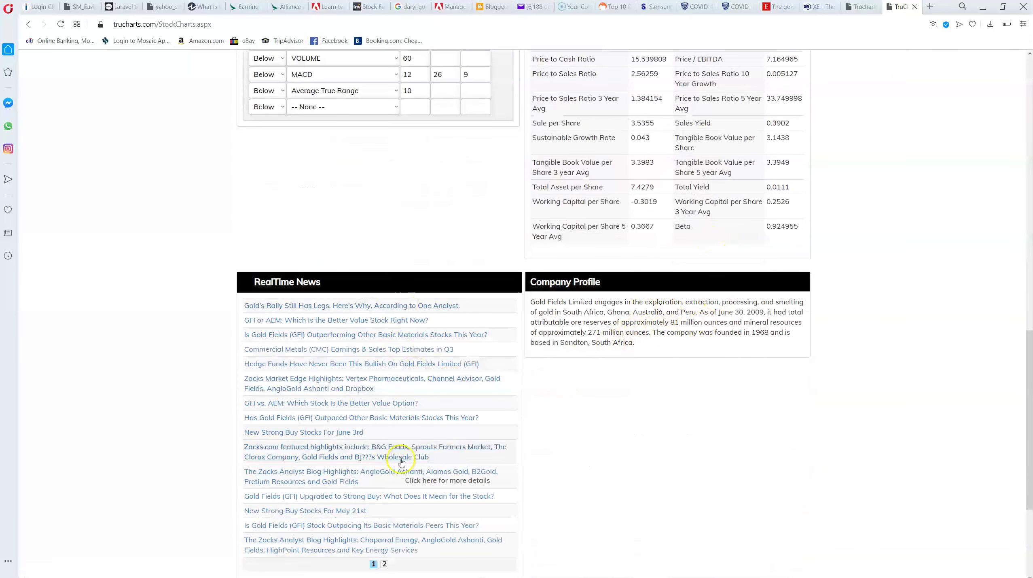
{"action": "scroll", "coordinate": [631, 408], "scroll_direction": "up", "scroll_amount": 15}
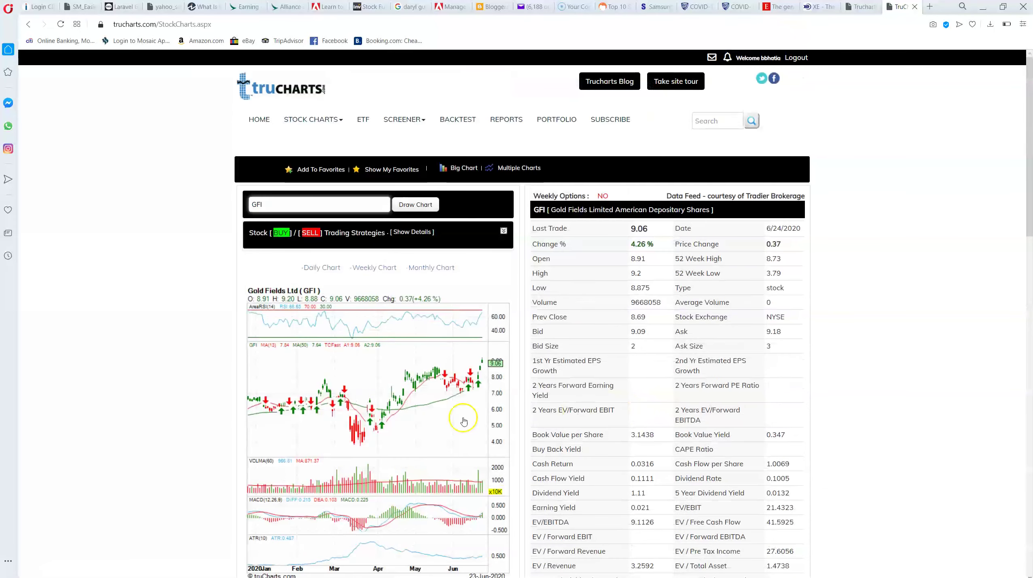